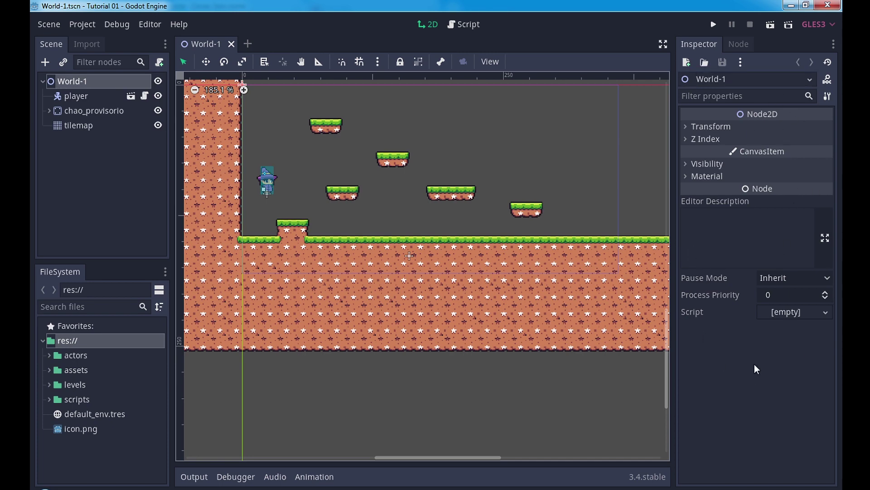
Step: Inspect the player, chao_provisorio and tilemap nodes of World-1
left_click(84, 97)
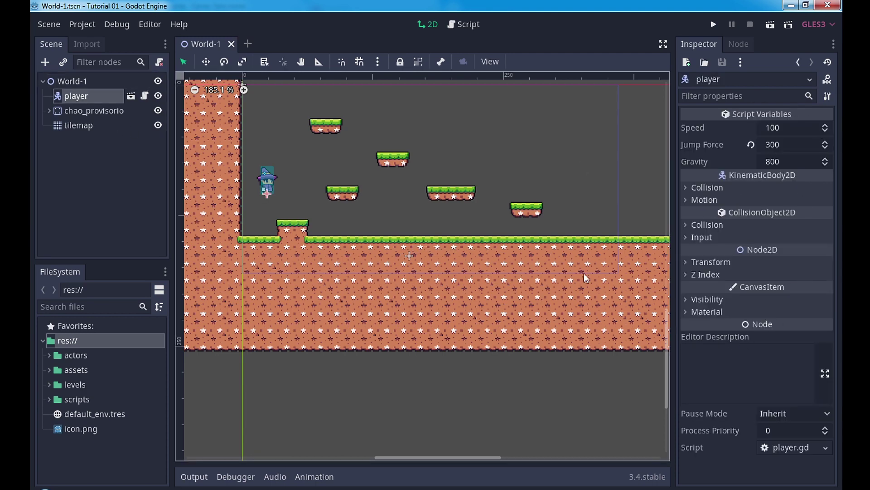
left_click(91, 112)
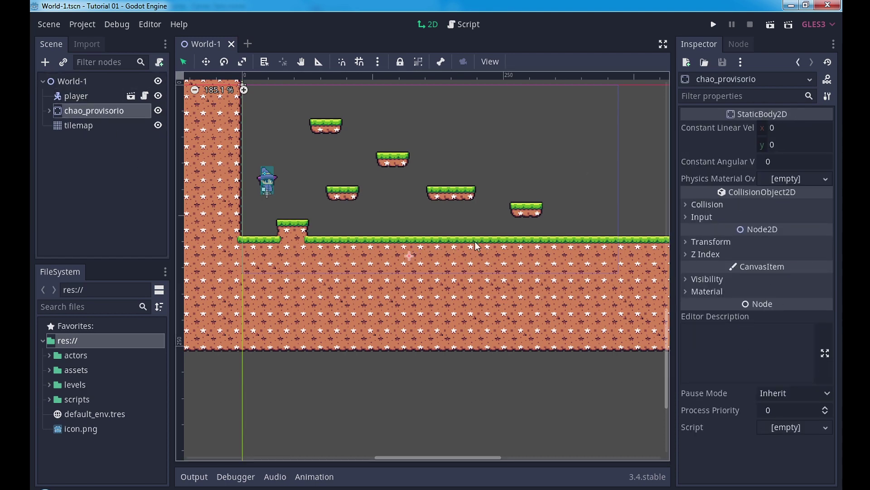
left_click(84, 127)
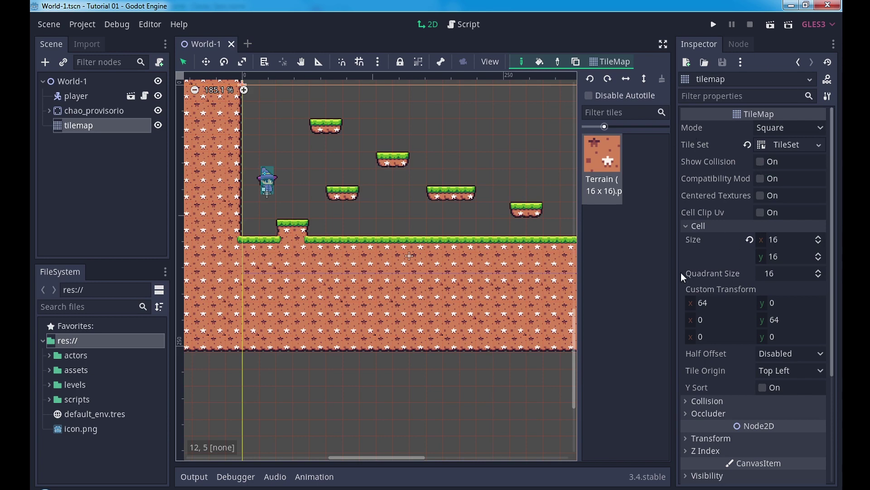
Step: Check the World-1 root's transform, then start a new empty scene tab
left_click(95, 83)
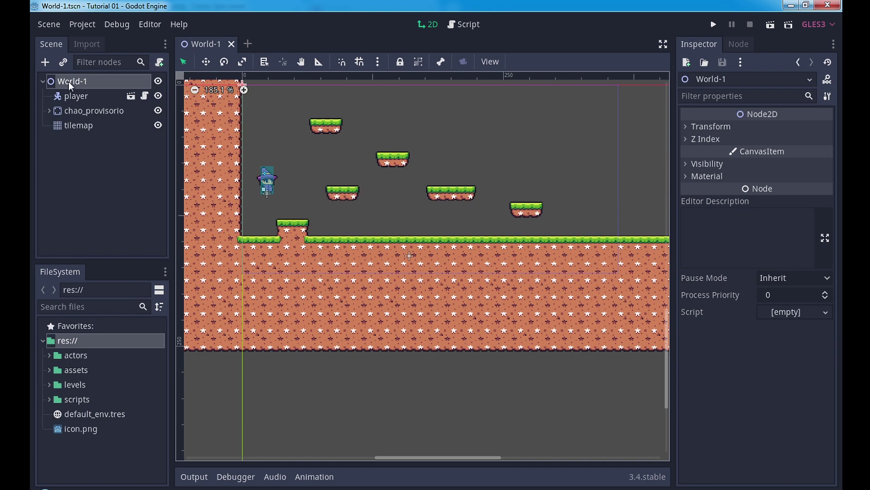
left_click(704, 129)
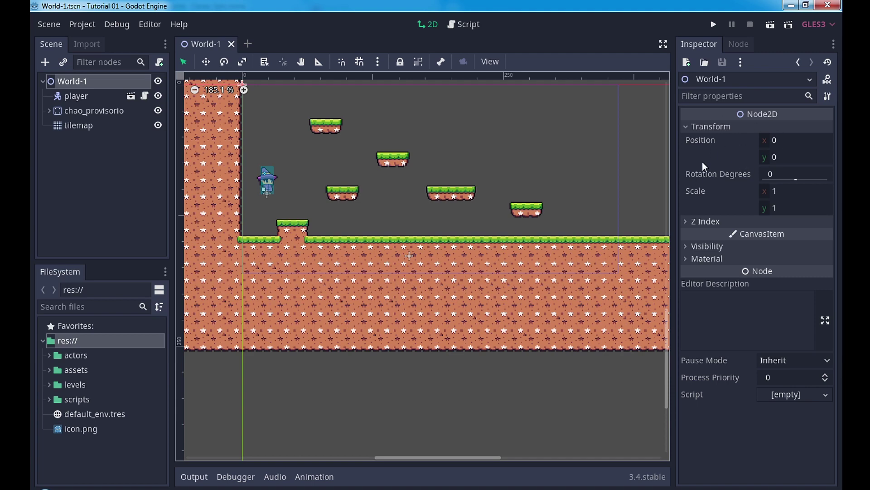
left_click(248, 44)
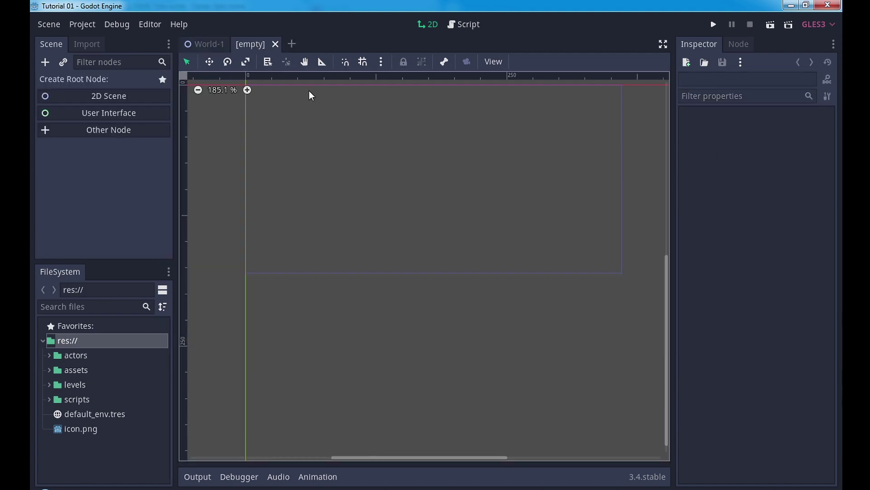
Step: Make a Node2D the new scene's root and bring its origin into view
left_click(107, 97)
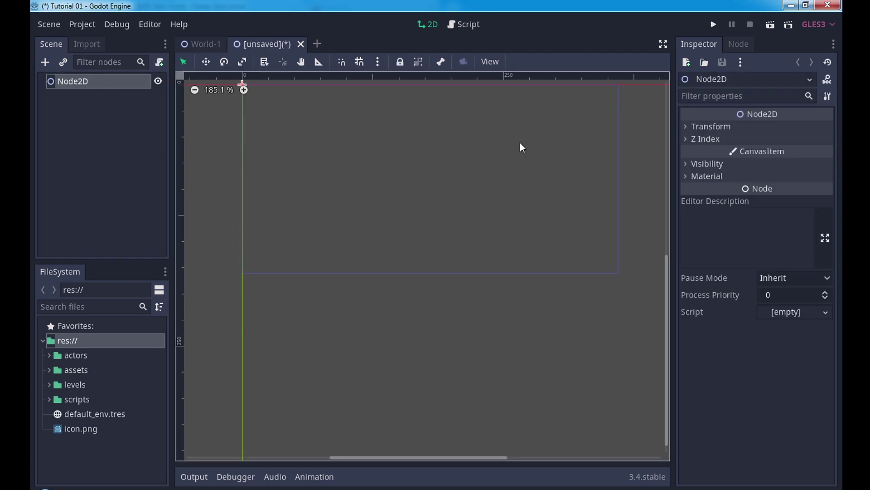
mouse_move(282, 165)
middle_mouse_down()
mouse_move(321, 241)
mouse_move(295, 195)
middle_mouse_up()
scroll(295, 188, "up", 3)
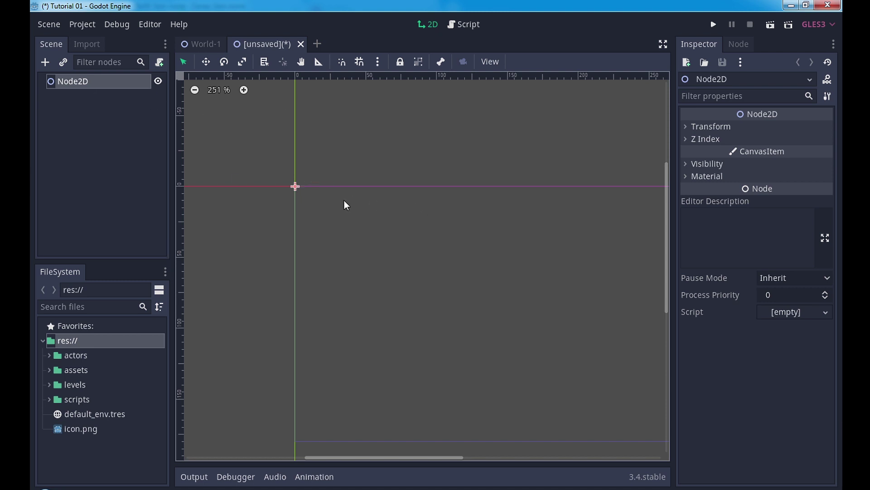
scroll(346, 205, "down", 1)
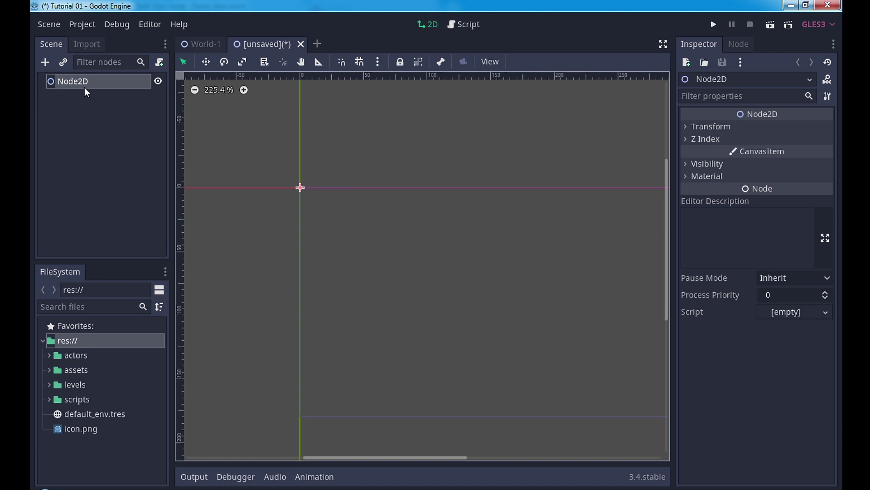
Step: Set the Node2D's position to x 100, y 100
left_click(712, 127)
left_click(780, 140)
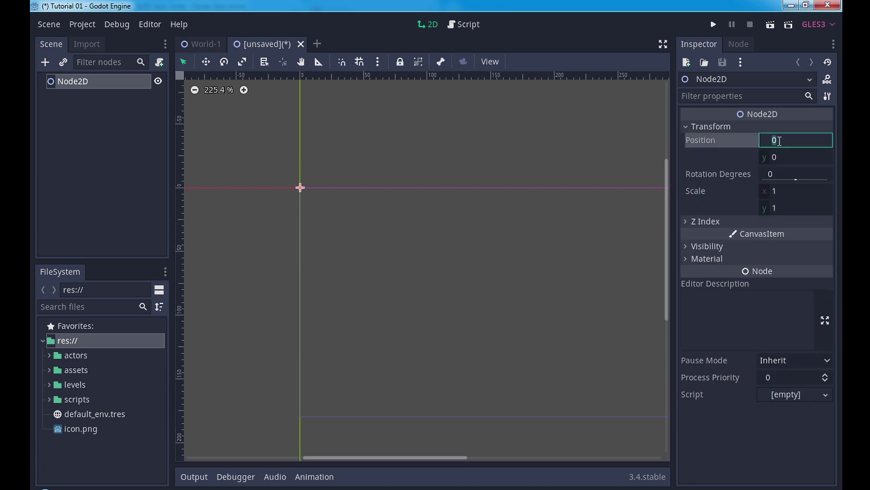
type("100")
key("Return")
left_click(780, 157)
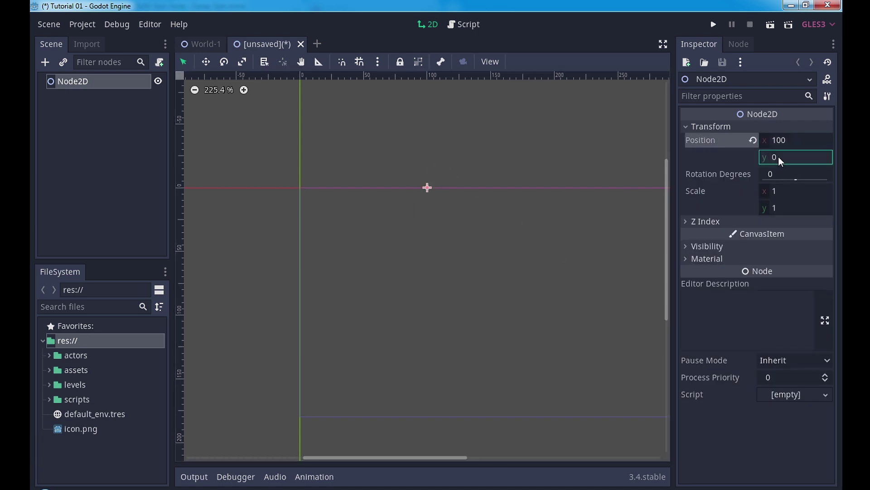
type("100")
key("Return")
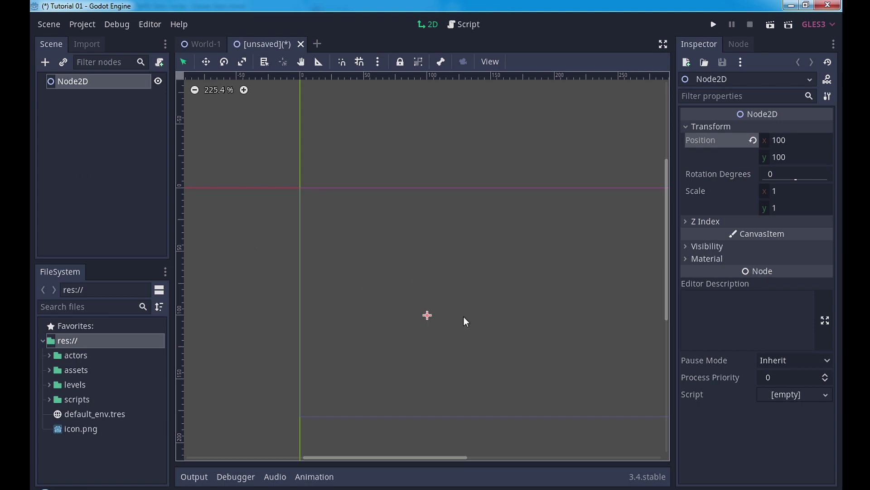
right_click(85, 80)
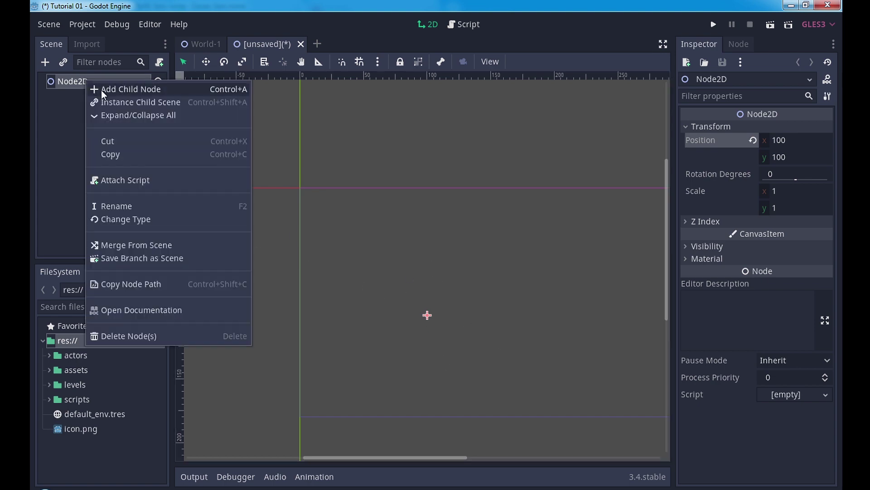
Step: Add a Sprite child under Node2D and give it the icon.png texture
left_click(101, 90)
double_click(233, 359)
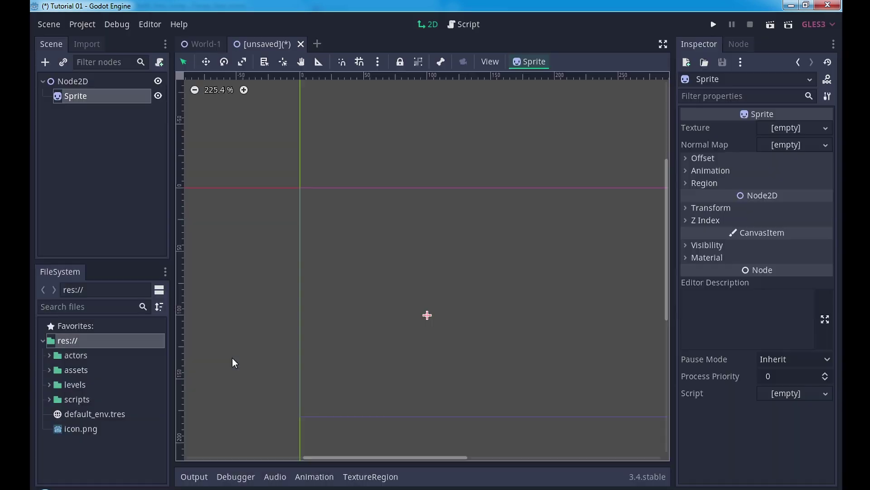
left_click_drag(68, 429, 793, 130)
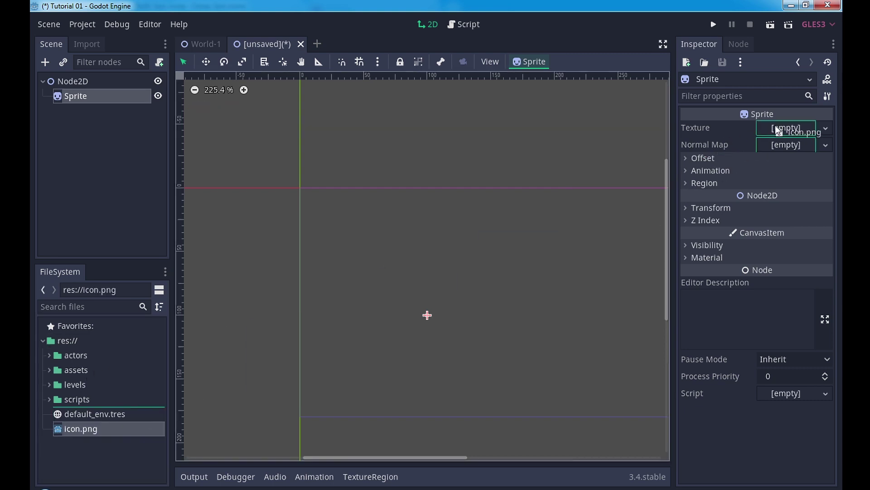
Step: Rotate the Node2D by 45 degrees
left_click(86, 83)
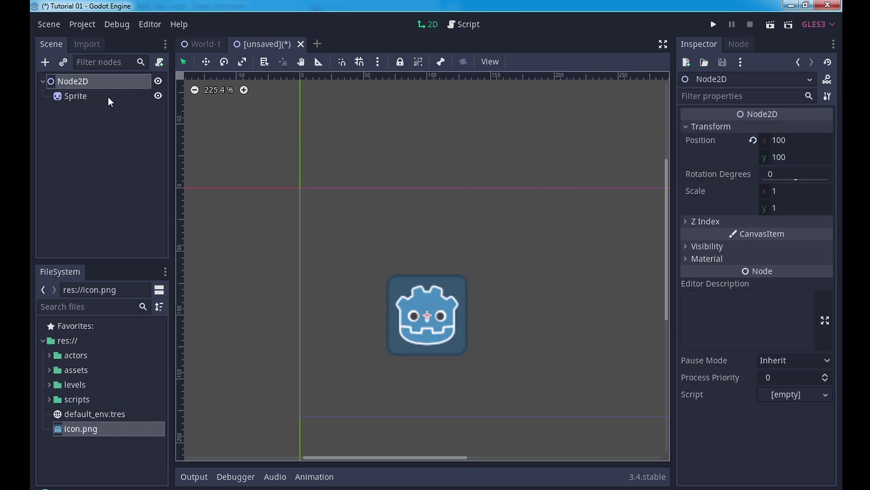
left_click(793, 174)
type("45")
key("Return")
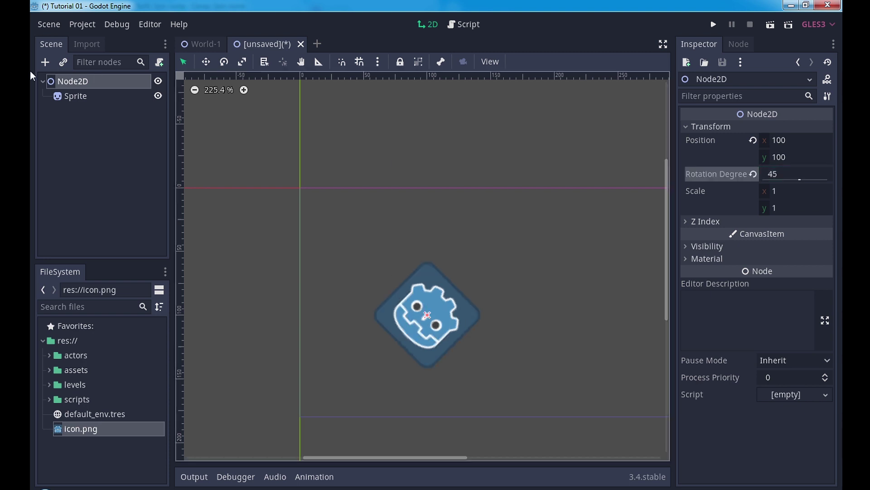
Step: Scale the Node2D to 0.5 by 0.5
left_click(449, 355)
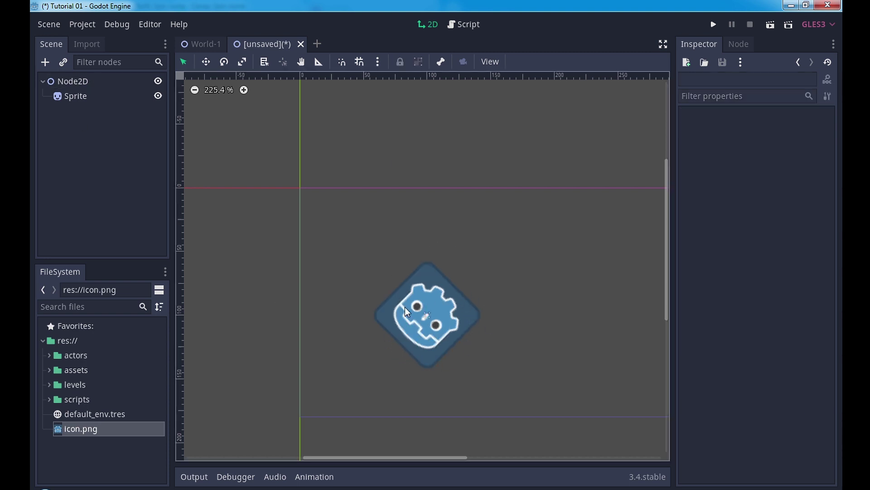
left_click(68, 82)
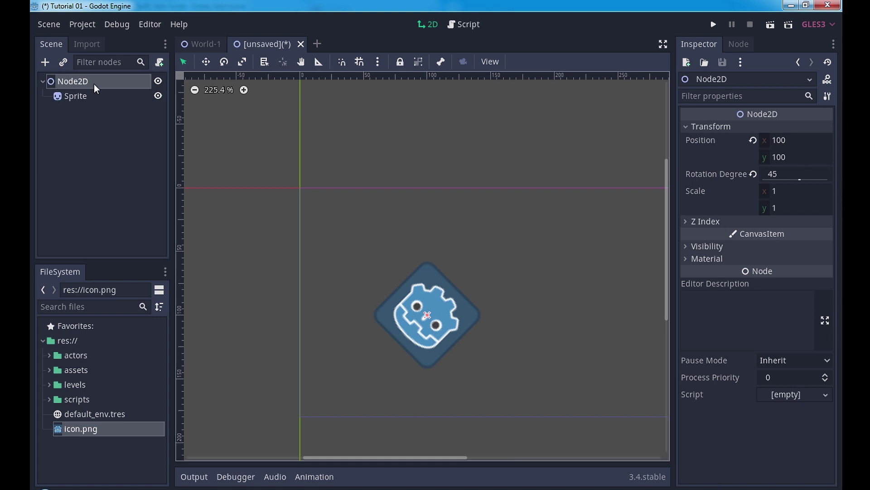
left_click(770, 191)
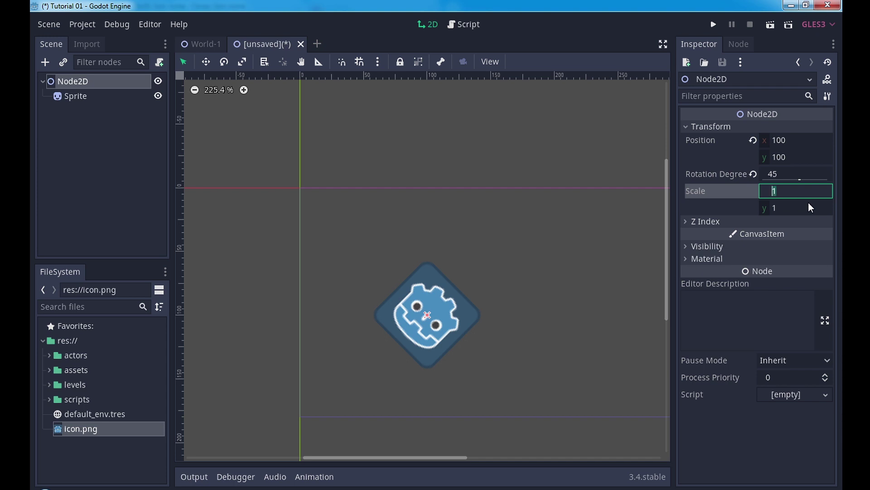
type(".5")
key("Tab")
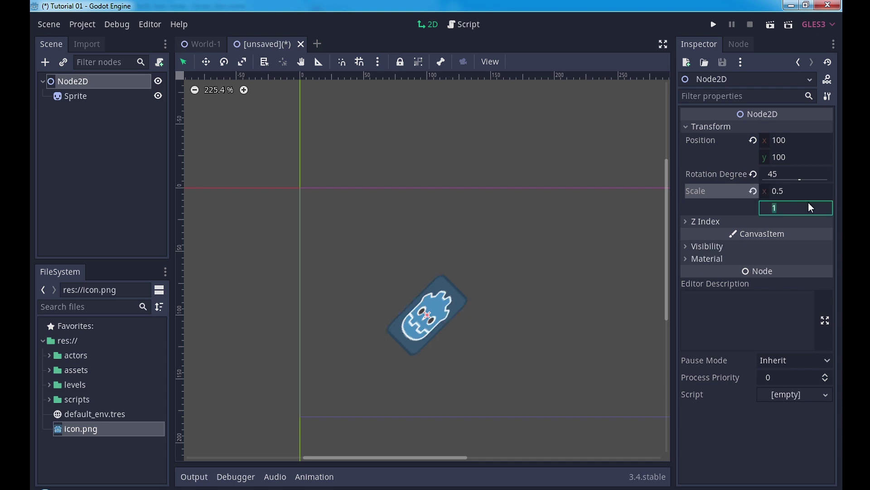
type(".5")
key("Return")
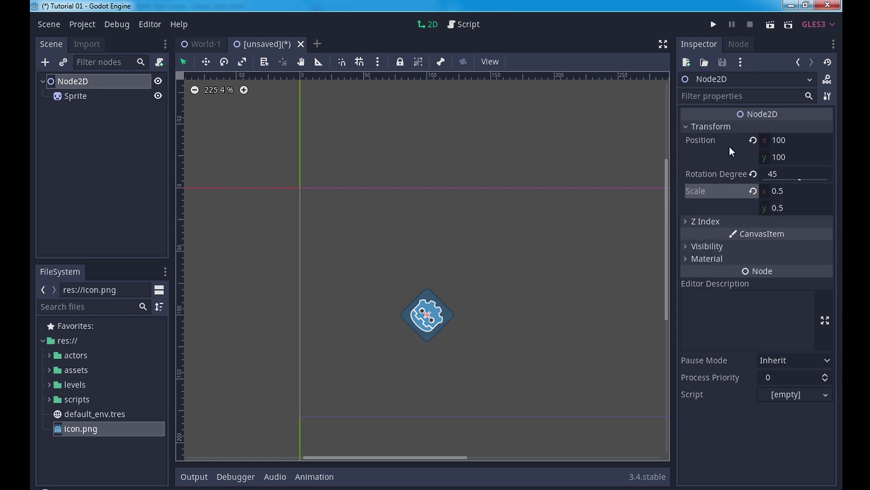
left_click(96, 99)
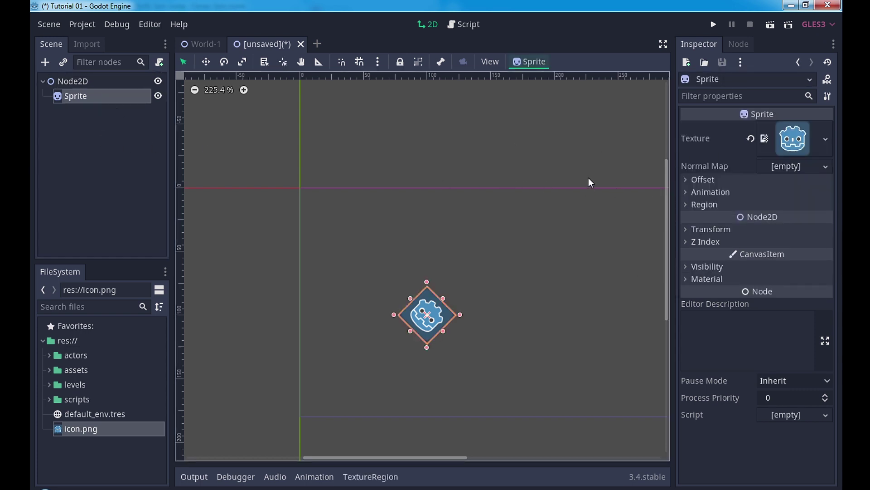
Step: Compare against World-1's player node, then return to the new scene
left_click(723, 233)
left_click(716, 229)
left_click(202, 43)
left_click(86, 97)
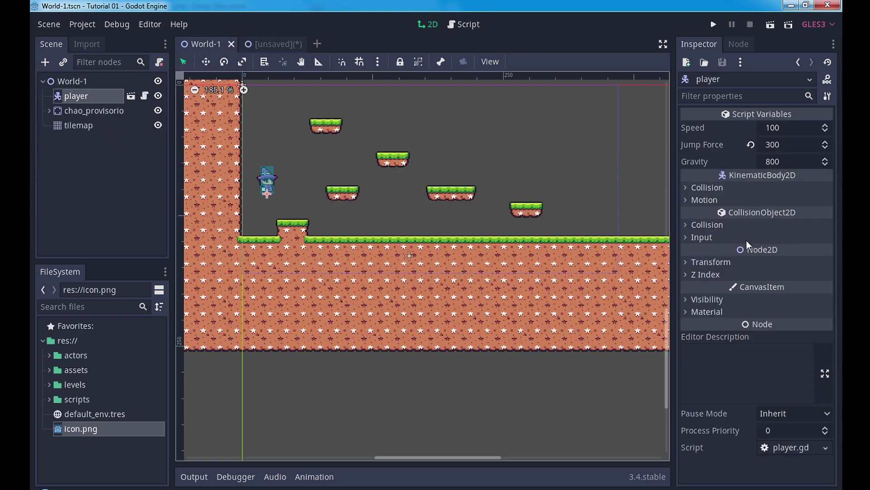
left_click(274, 44)
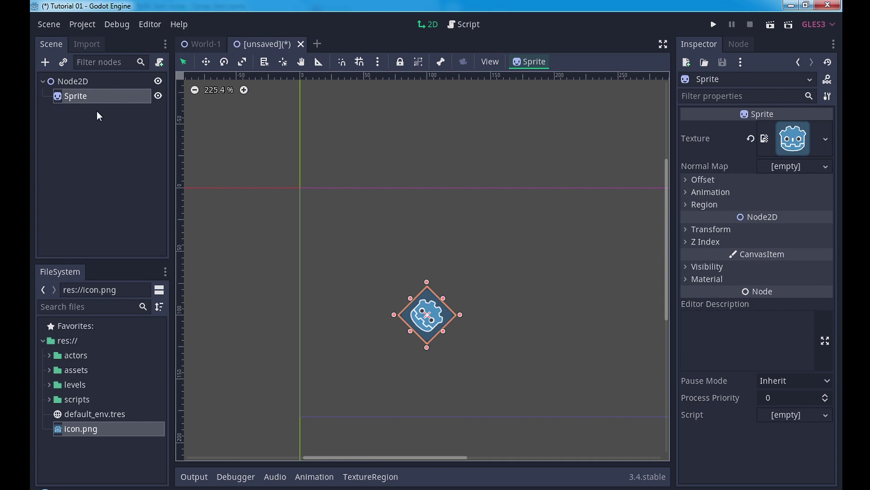
Step: Scale the Sprite to 2 by 2
left_click(721, 228)
left_click(769, 294)
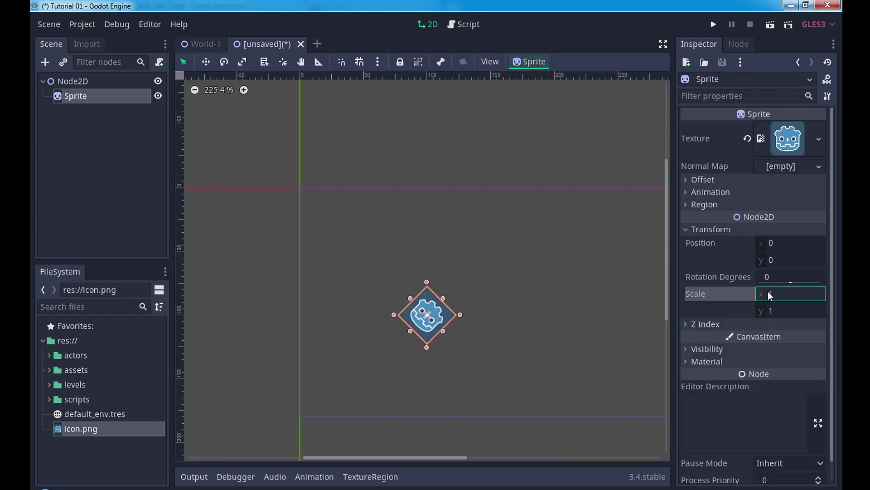
type("2")
key("Tab")
type("2")
key("Return")
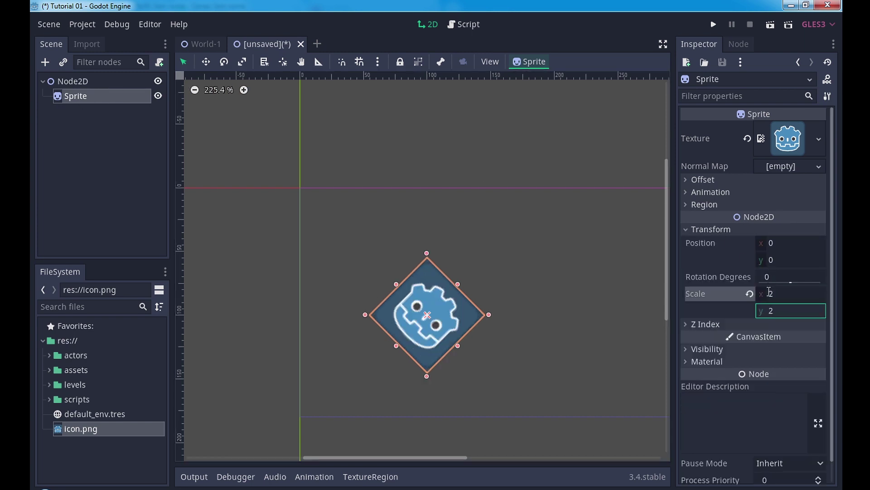
Step: Move the Sprite to position 100, 100
left_click(776, 243)
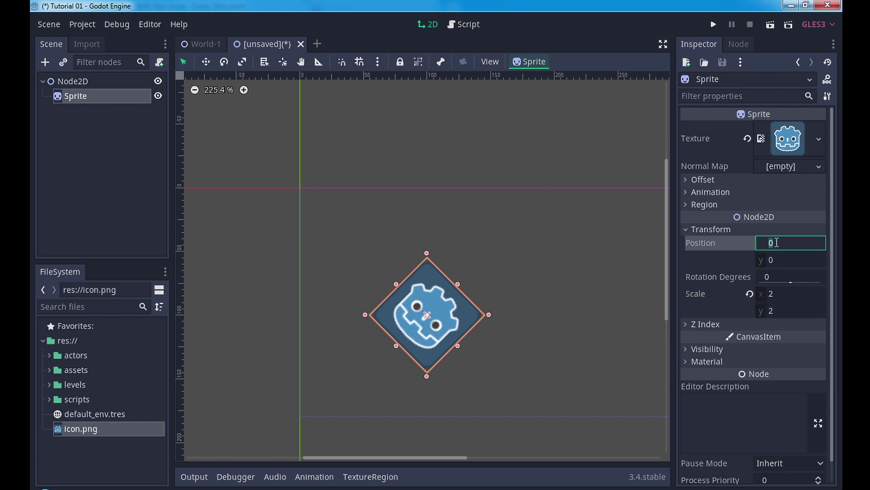
type("100")
key("Tab")
type("100")
key("Return")
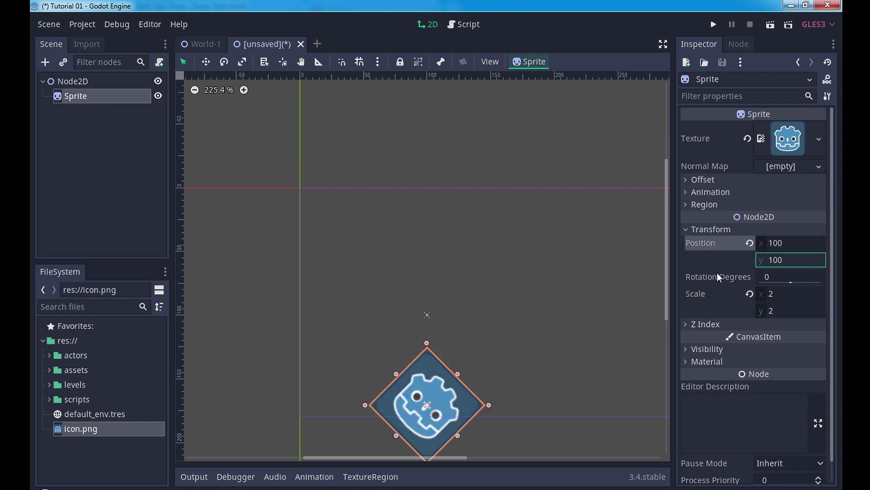
left_click(435, 407)
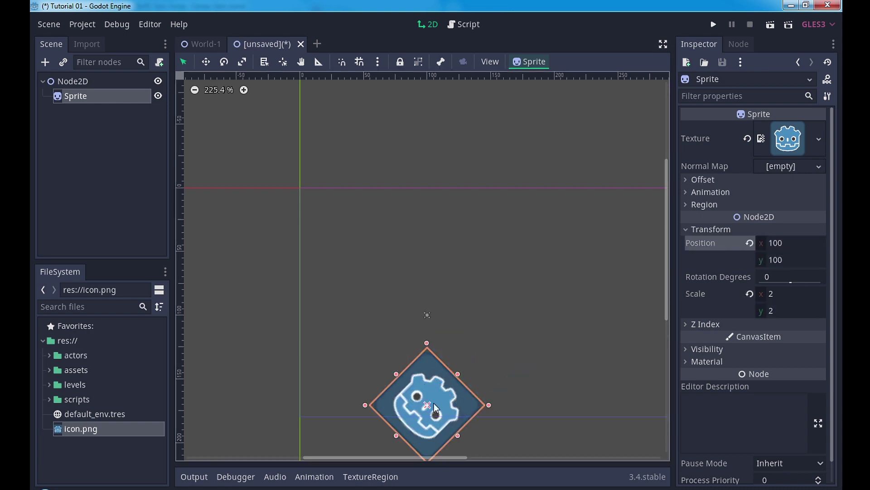
Step: Filter the Node2D's Inspector properties by 'POSI'
left_click(92, 82)
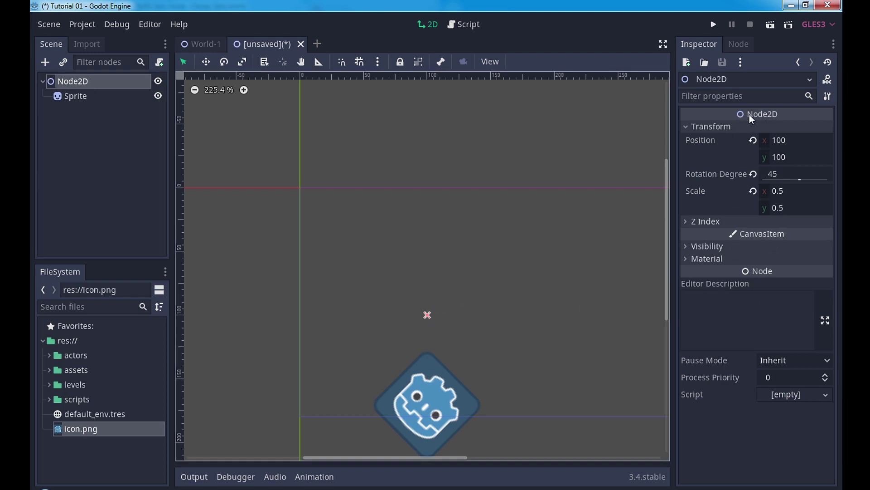
left_click(76, 97)
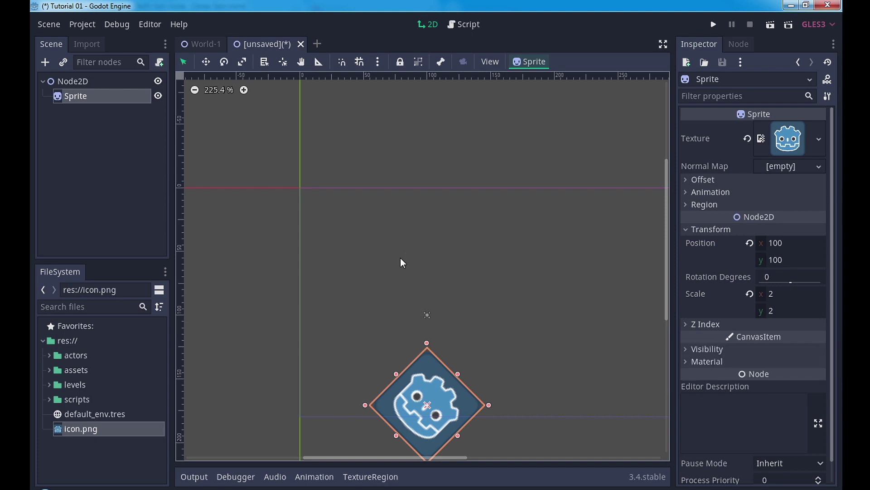
left_click(92, 84)
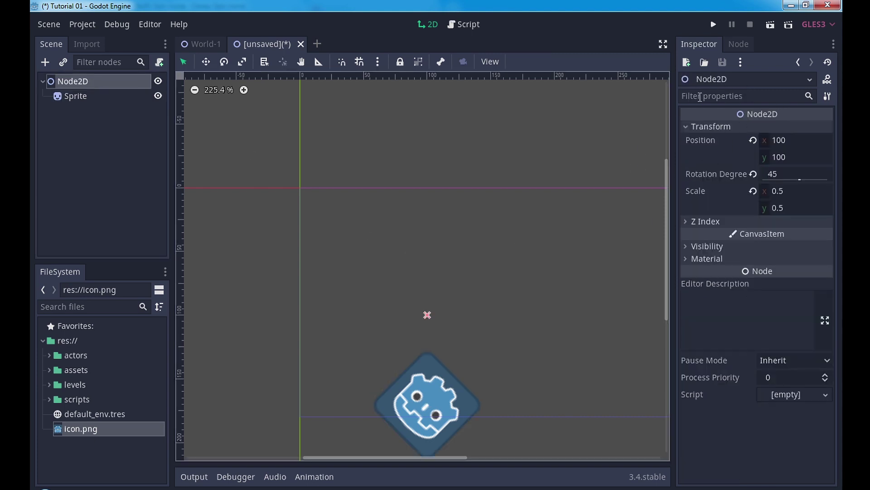
left_click(754, 95)
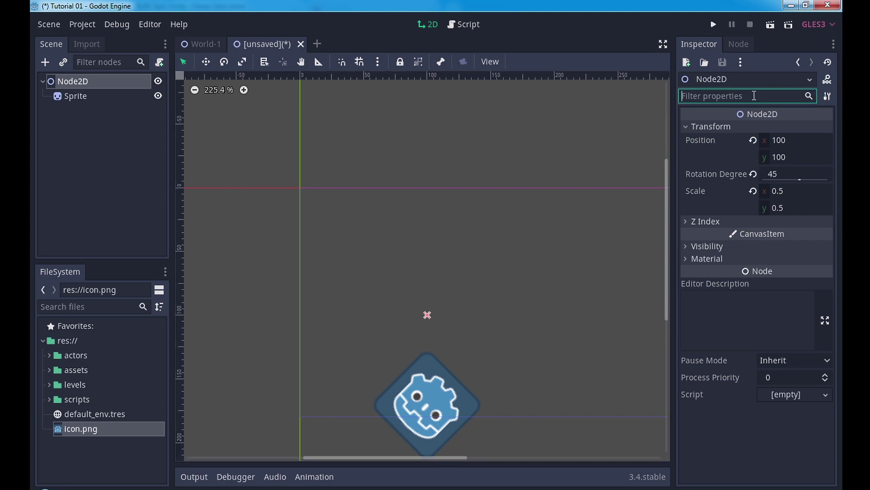
type("POSI")
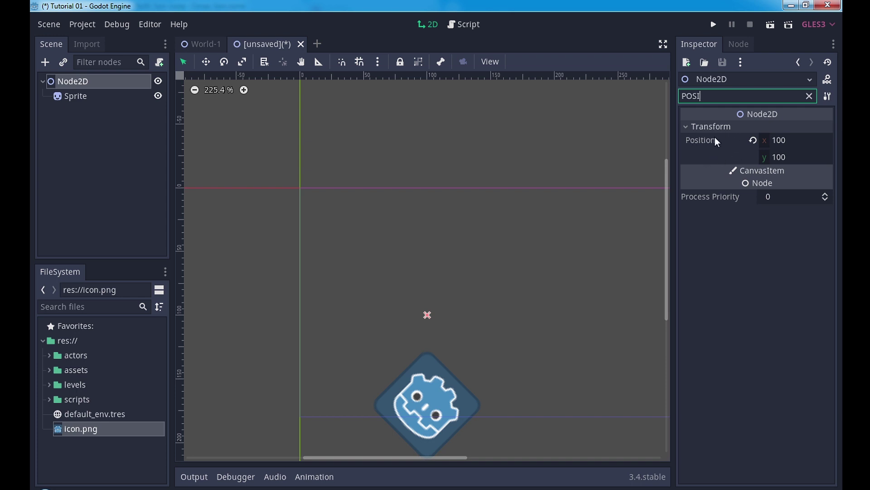
Step: Change the property filter to 'rot' to check the 45° rotation, then view World-1
double_click(709, 97)
type("rot")
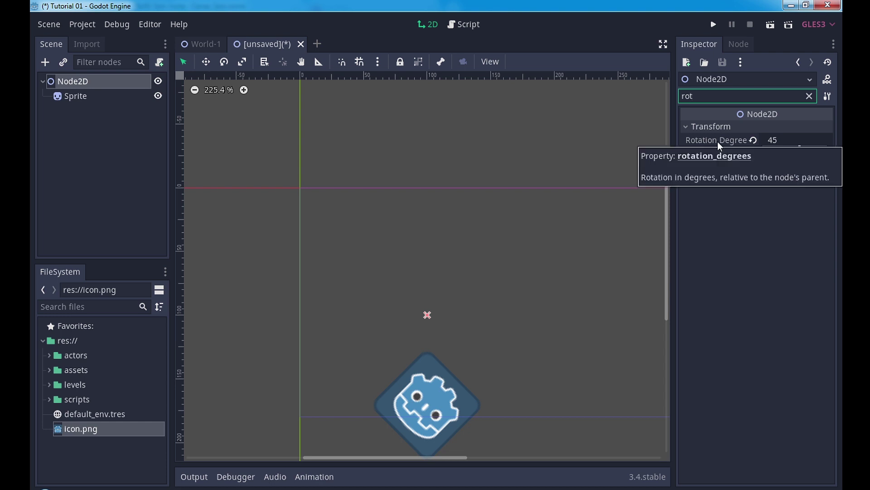
left_click(195, 45)
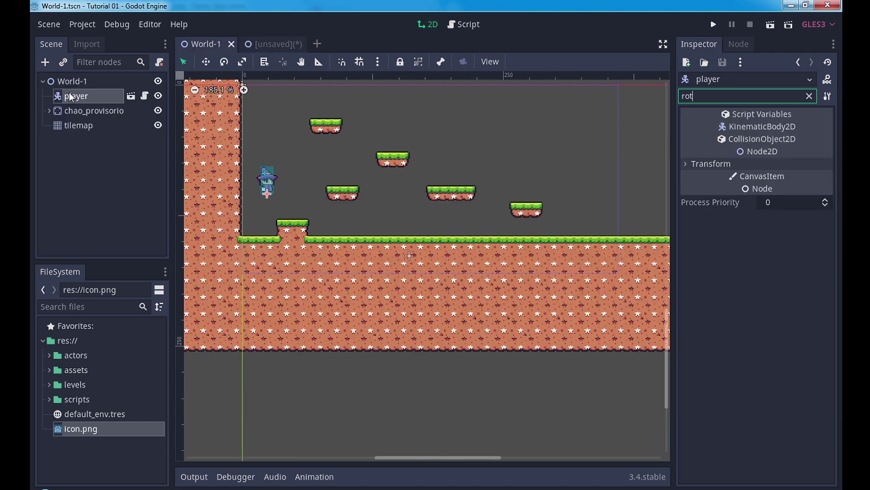
Step: Review the player's KinematicBody2D Collision settings via a 'col' filter, then clear the filter
key("ctrl+a")
key("BackSpace")
type("col")
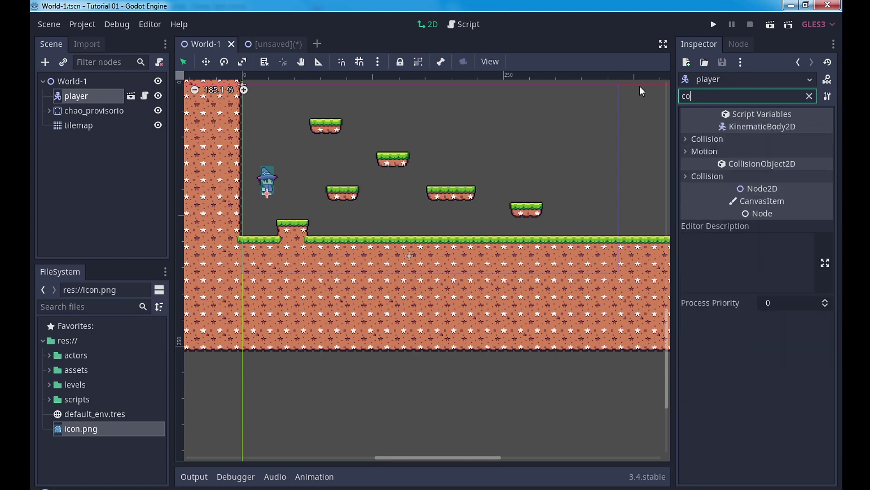
left_click(711, 138)
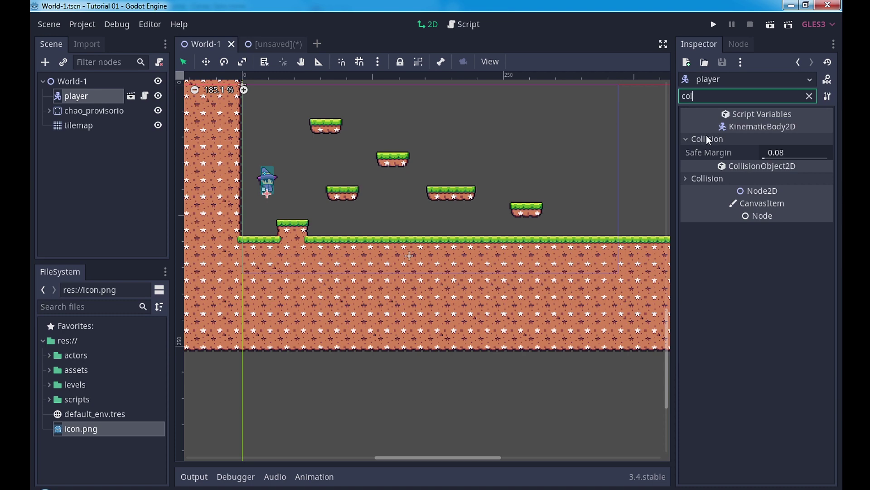
left_click(809, 96)
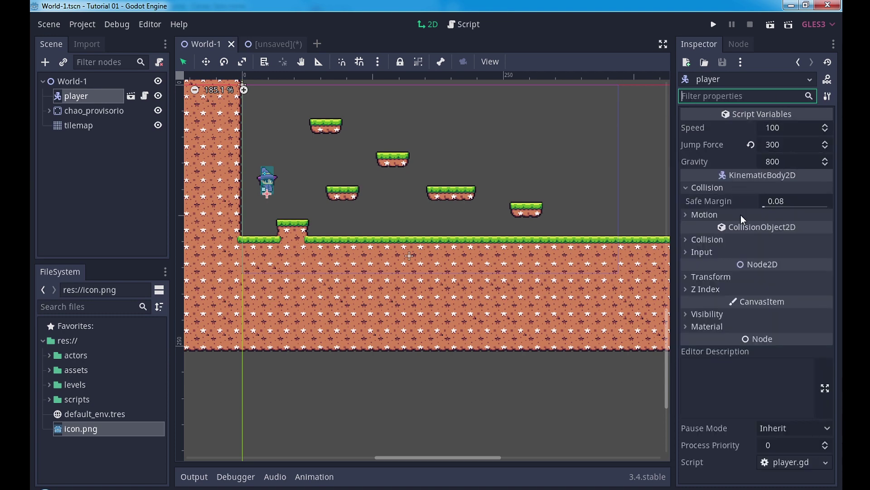
left_click(268, 42)
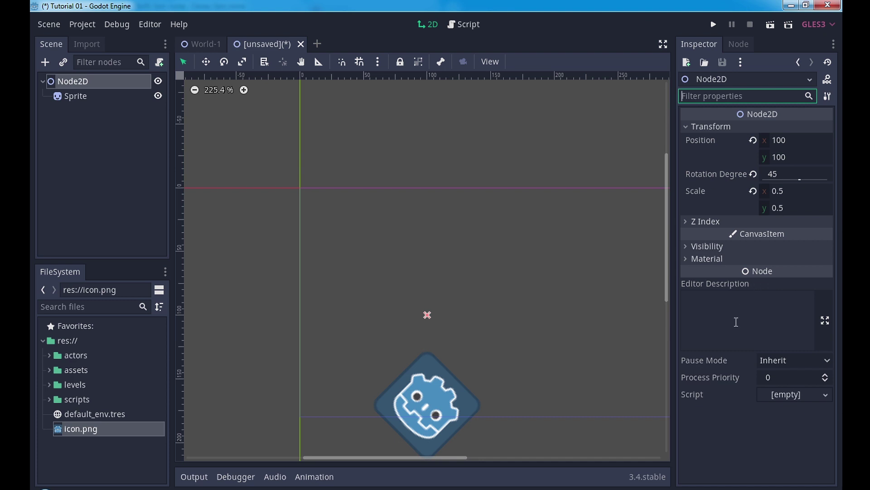
Step: Enter 'Nó do nível principal' as the Node2D's editor description
left_click(719, 311)
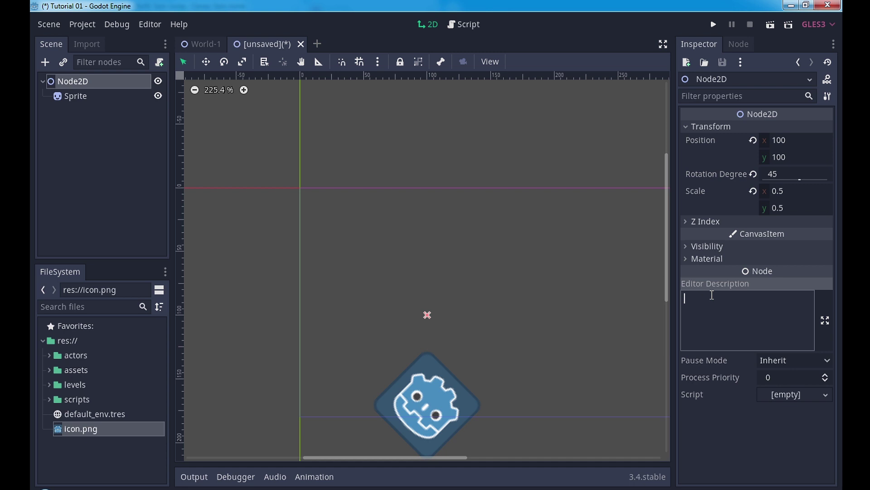
type("Nó d")
type("o nível pri")
type("ncipal")
left_click(583, 295)
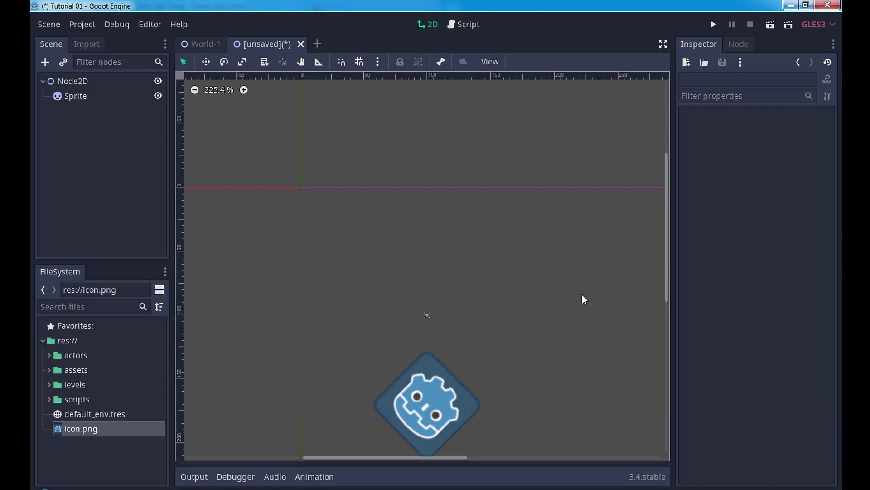
left_click(102, 78)
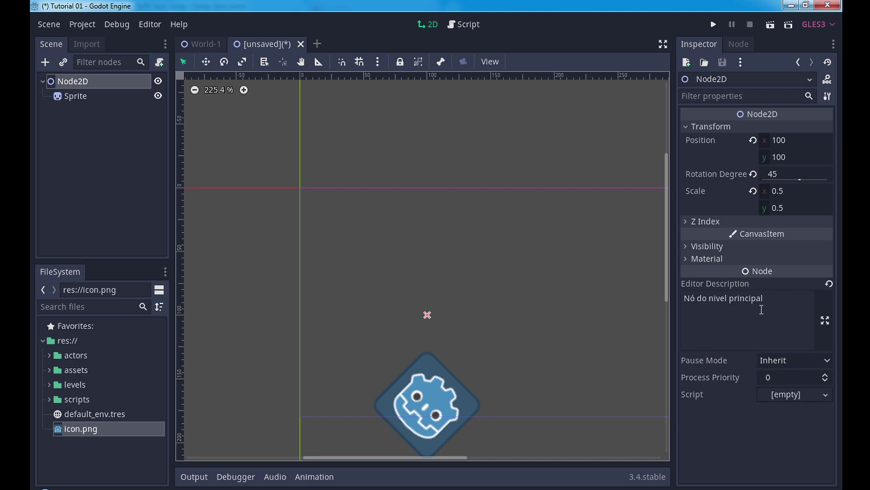
Step: Compare the Sprite's properties, then view the Node2D's Pause Mode choices
left_click(93, 96)
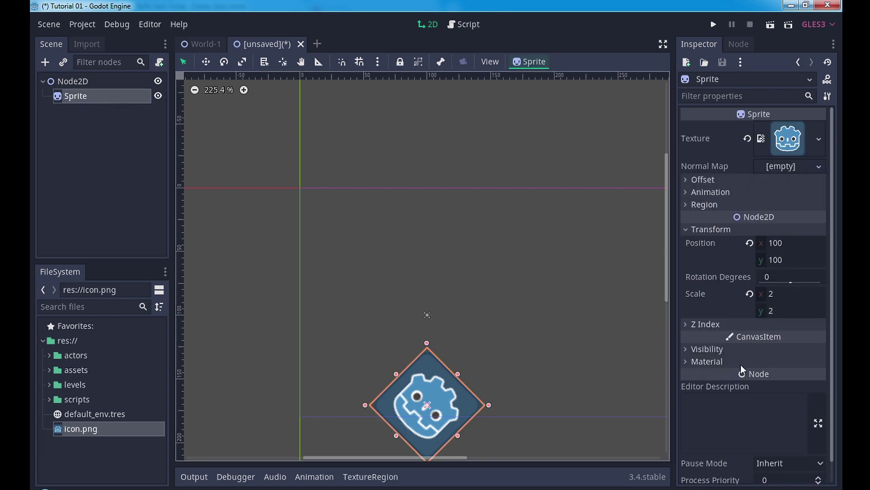
scroll(741, 366, "down", 1)
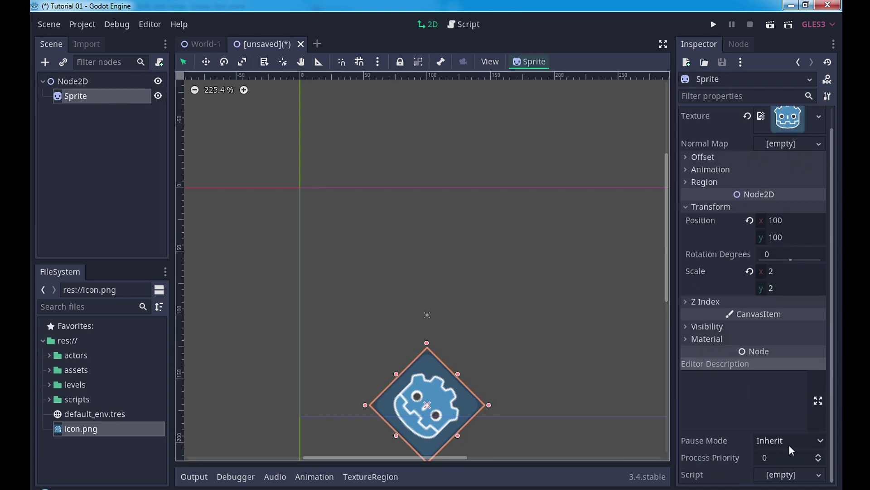
left_click(71, 82)
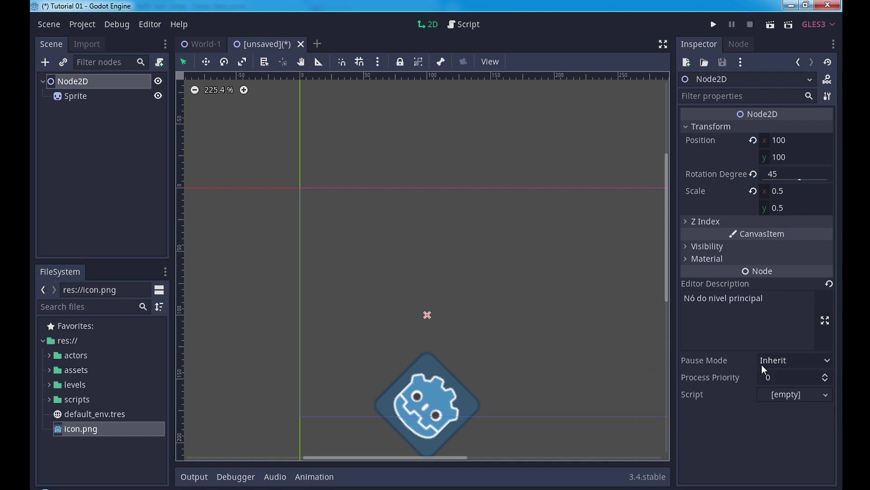
left_click(768, 362)
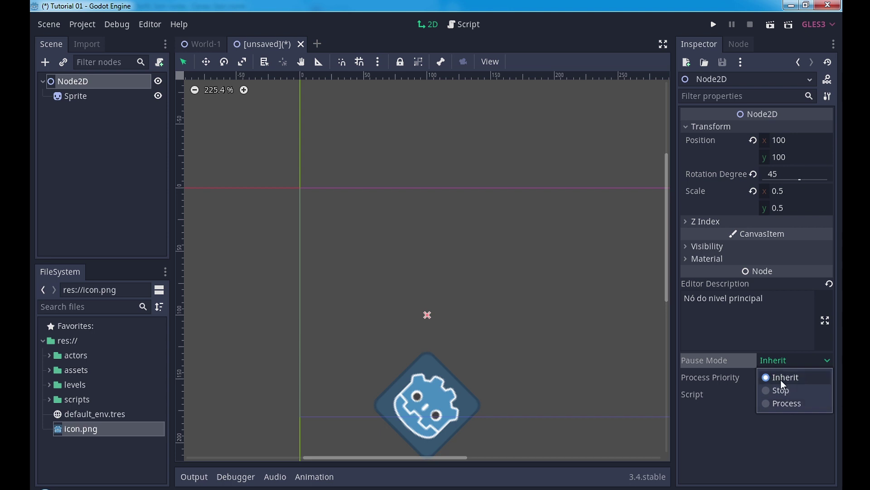
left_click(776, 435)
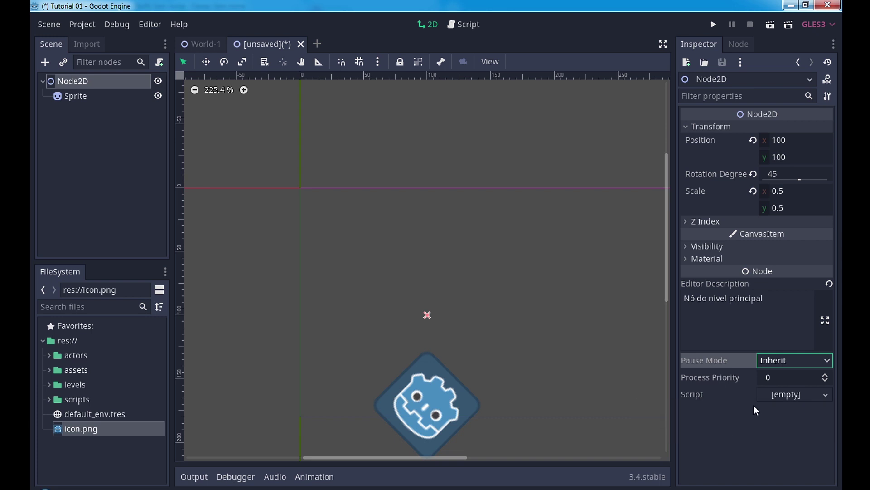
right_click(87, 84)
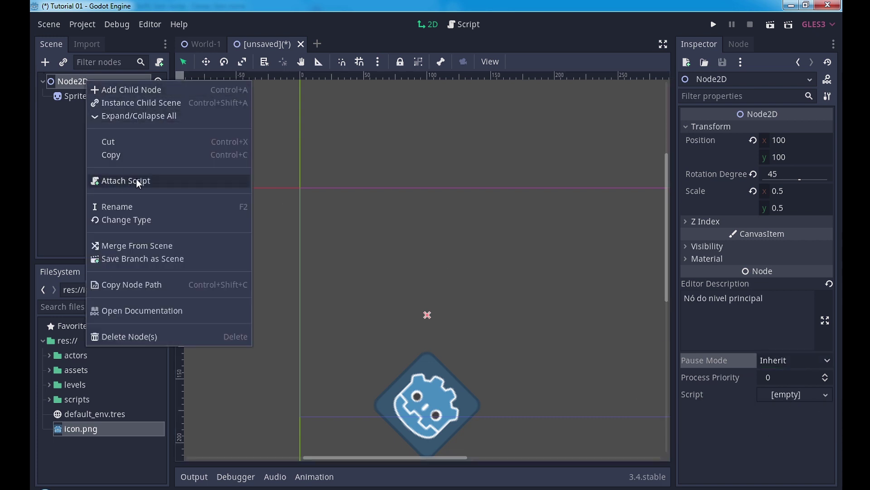
left_click(69, 144)
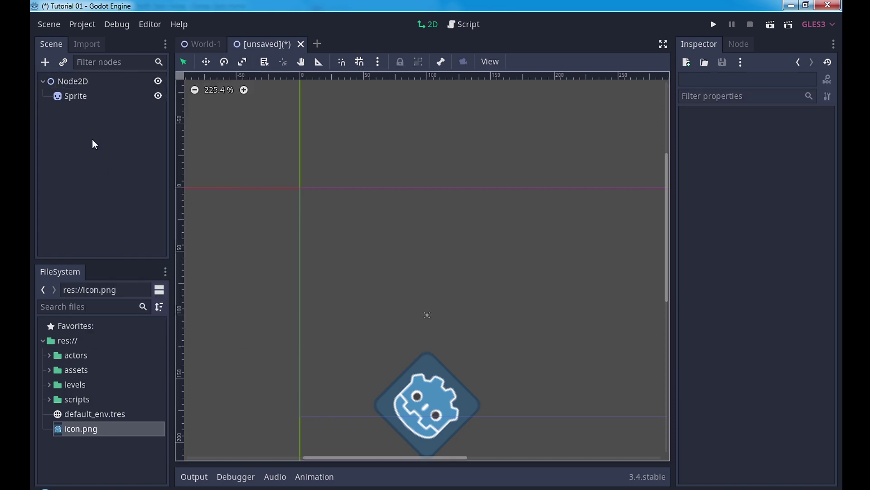
left_click(77, 83)
left_click(53, 398)
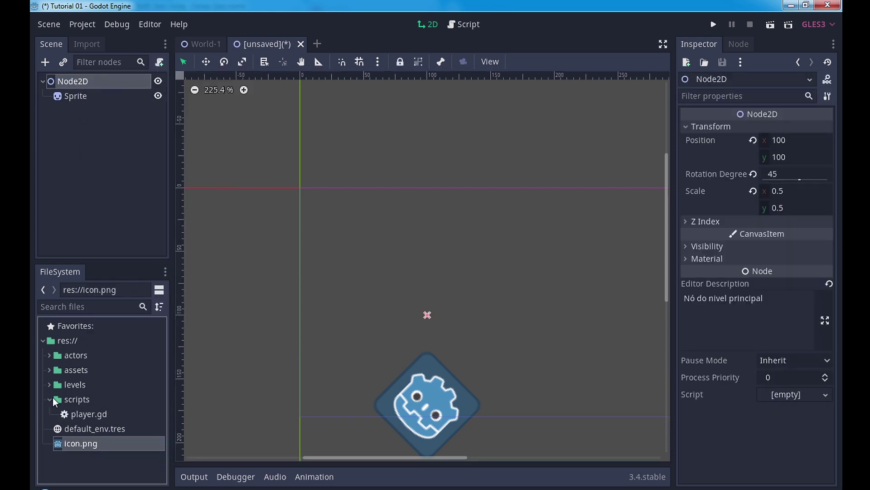
left_click_drag(94, 415, 778, 404)
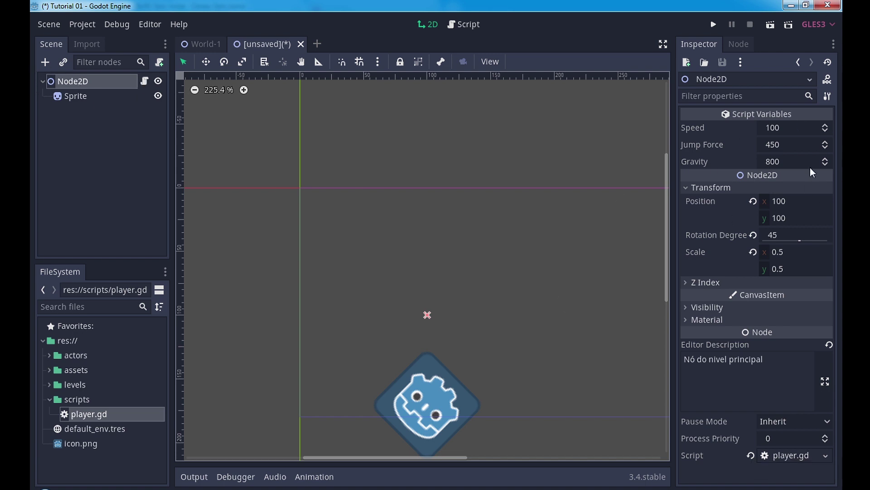
left_click(751, 455)
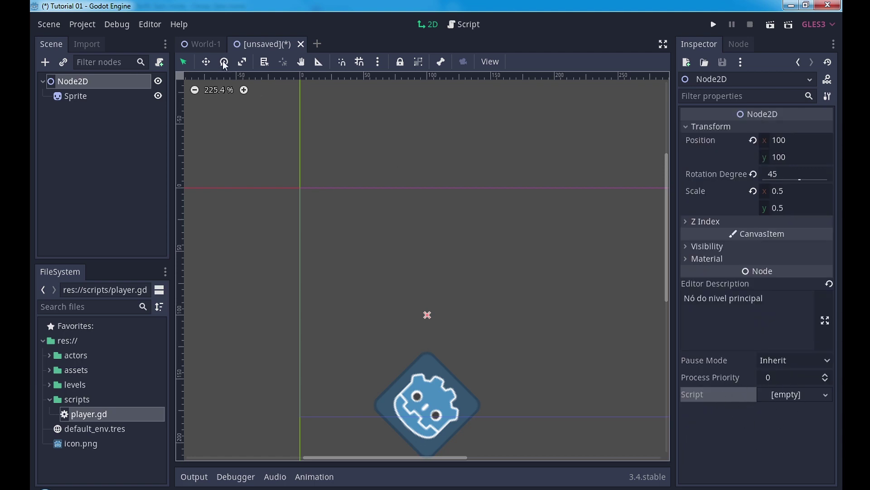
left_click(194, 45)
right_click(86, 96)
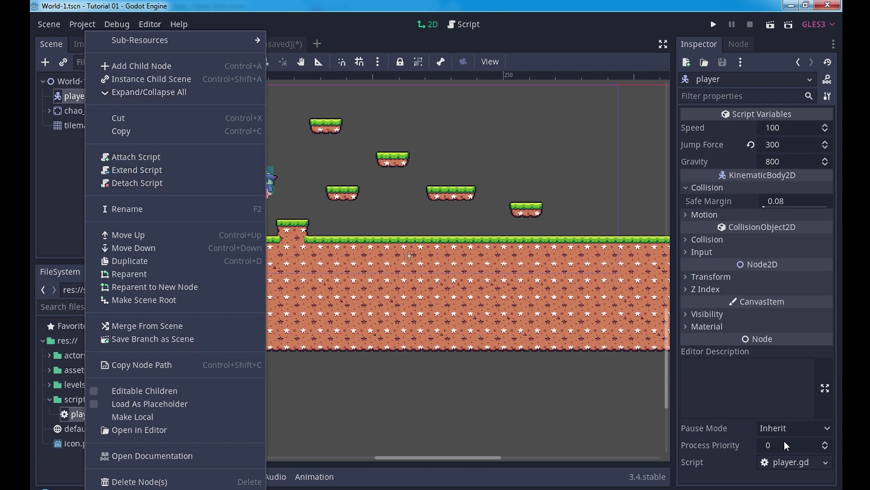
left_click(807, 463)
left_click(808, 463)
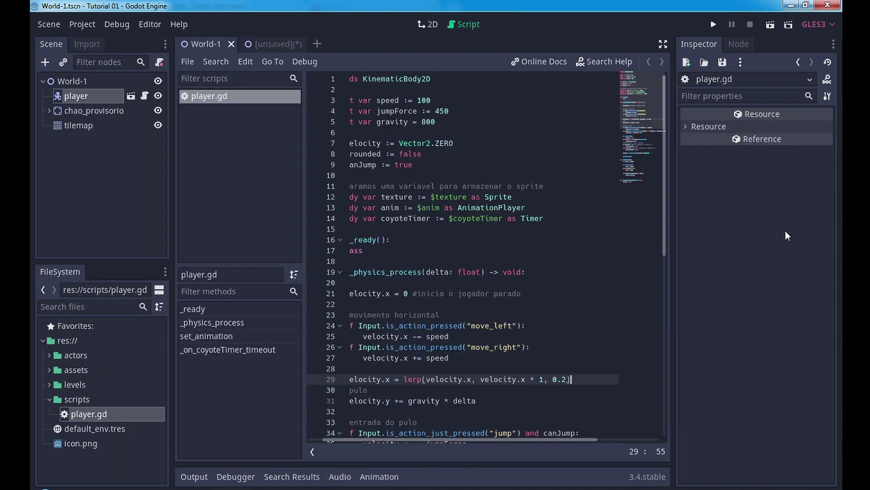
left_click(91, 94)
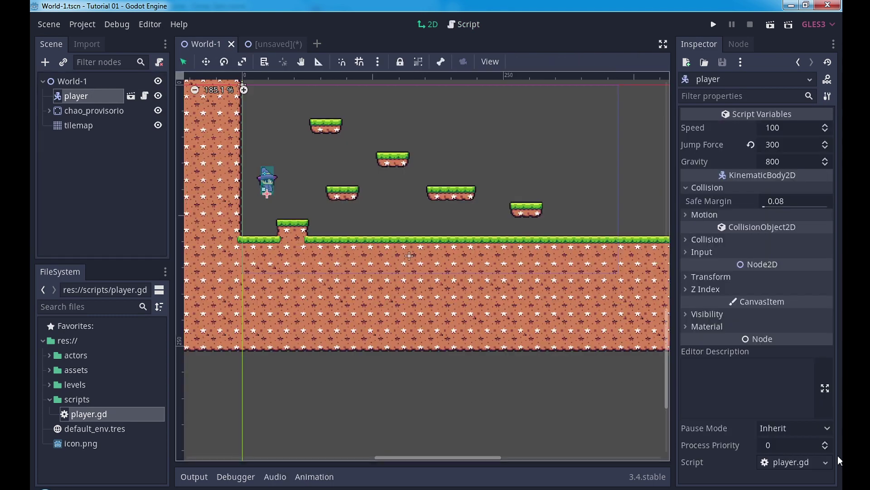
left_click(826, 462)
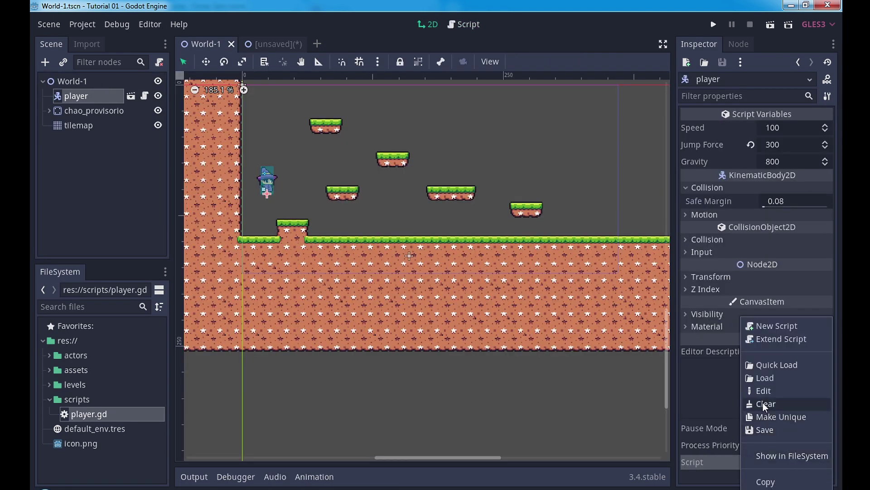
left_click(266, 43)
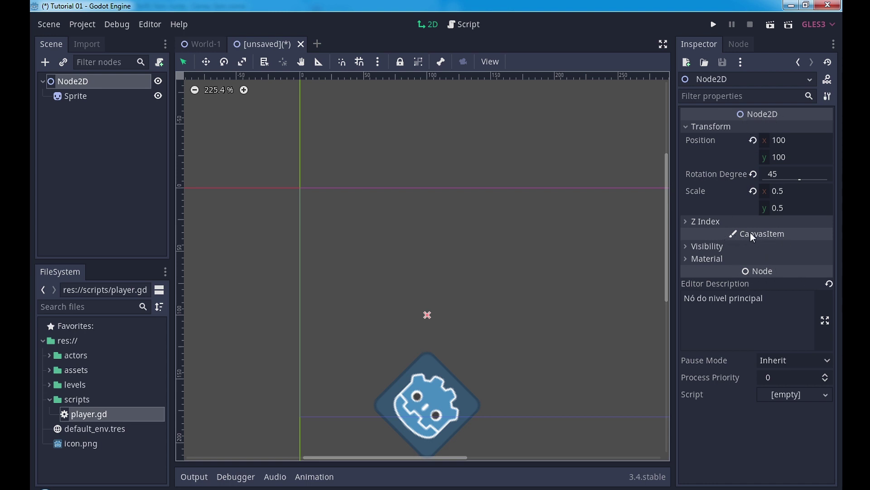
Step: Expand Node2D's Visibility group and toggle Visible off and back on
left_click(709, 248)
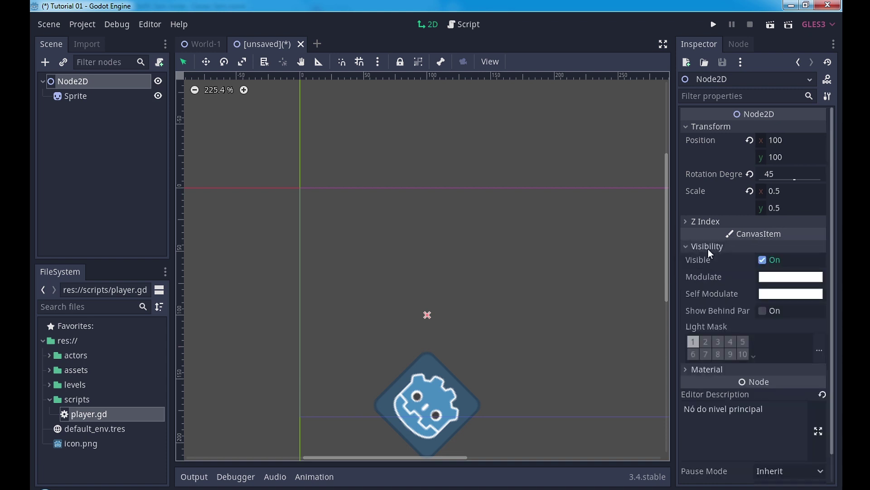
left_click(760, 260)
left_click(761, 259)
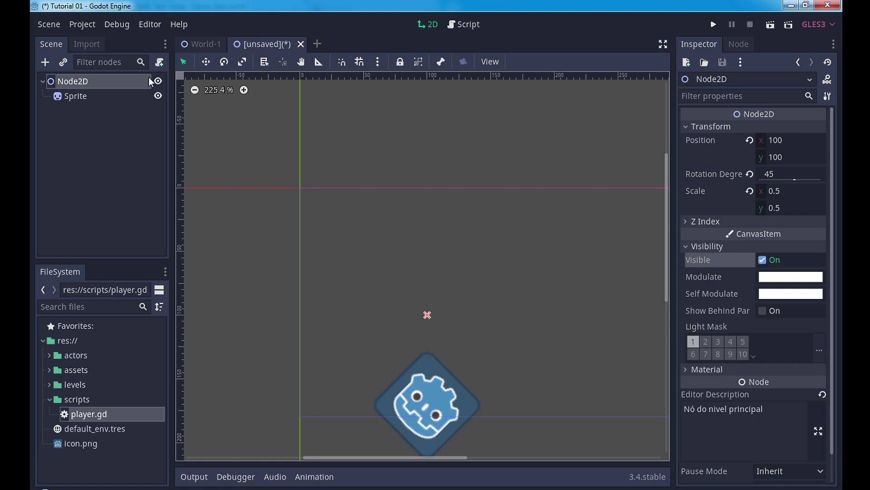
left_click(763, 260)
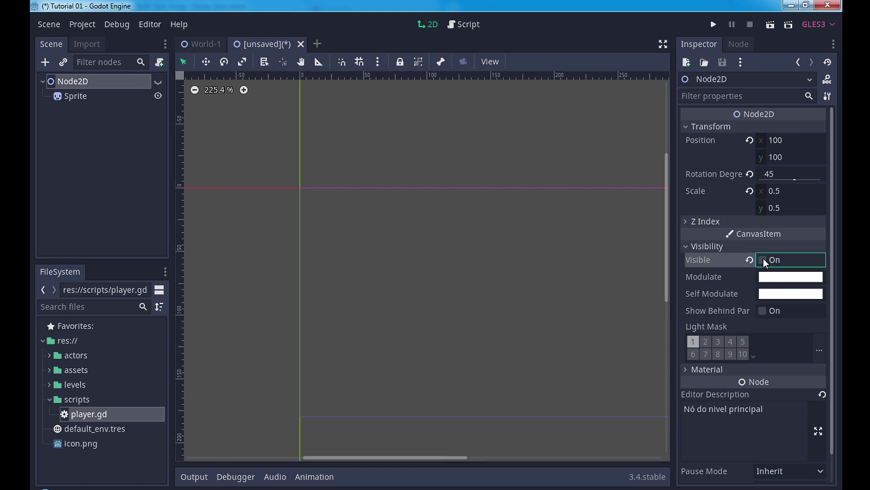
left_click(763, 260)
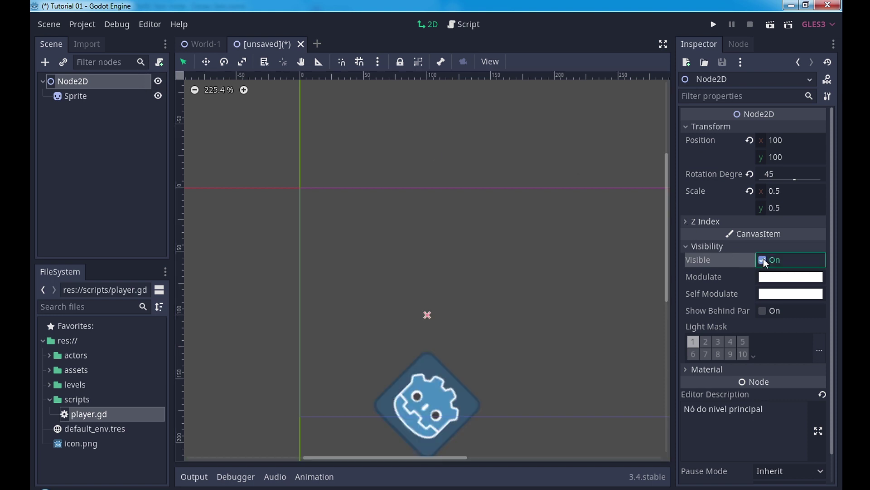
Step: Tint the Node2D red with Modulate c82222, then revert it to white
left_click(787, 287)
left_click_drag(703, 113, 717, 48)
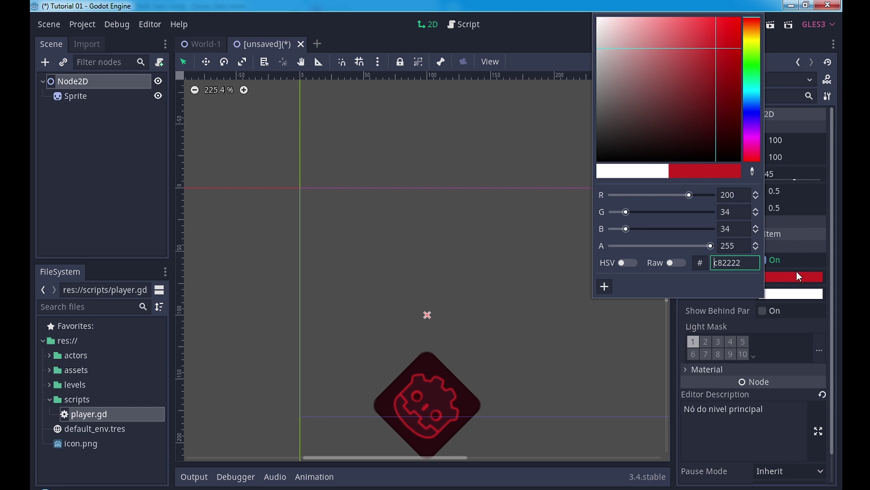
key("Return")
left_click(799, 299)
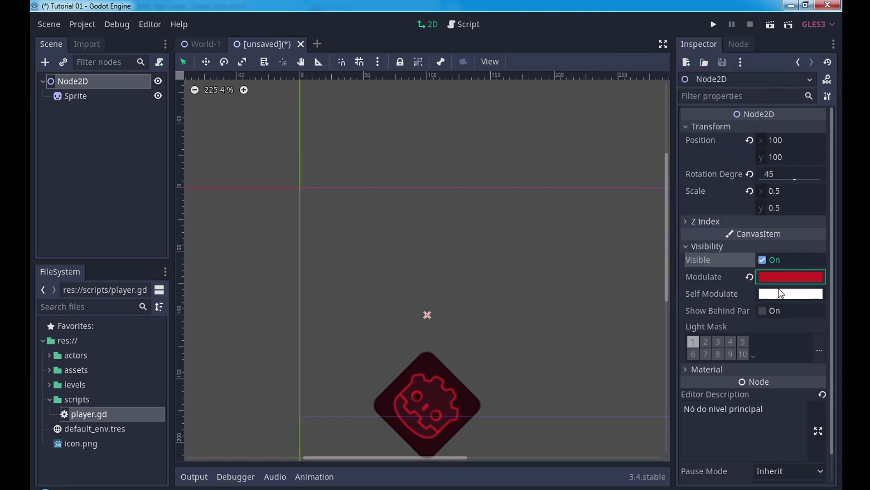
left_click(749, 278)
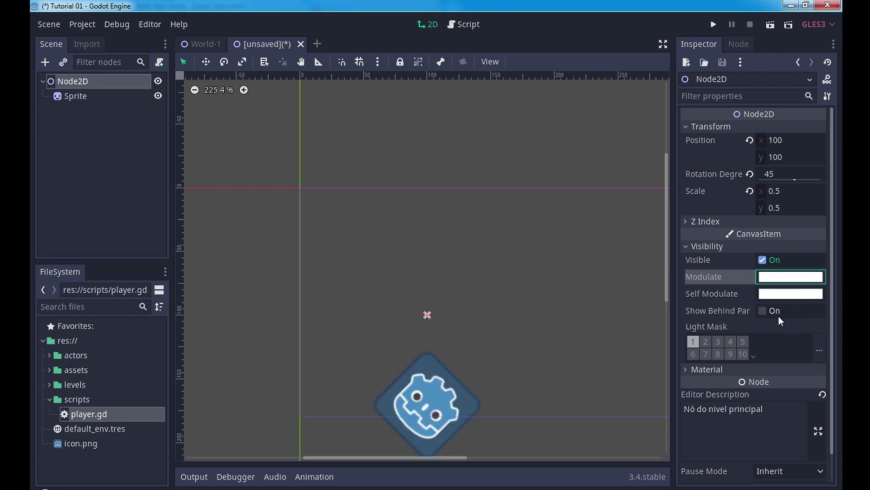
left_click(704, 374)
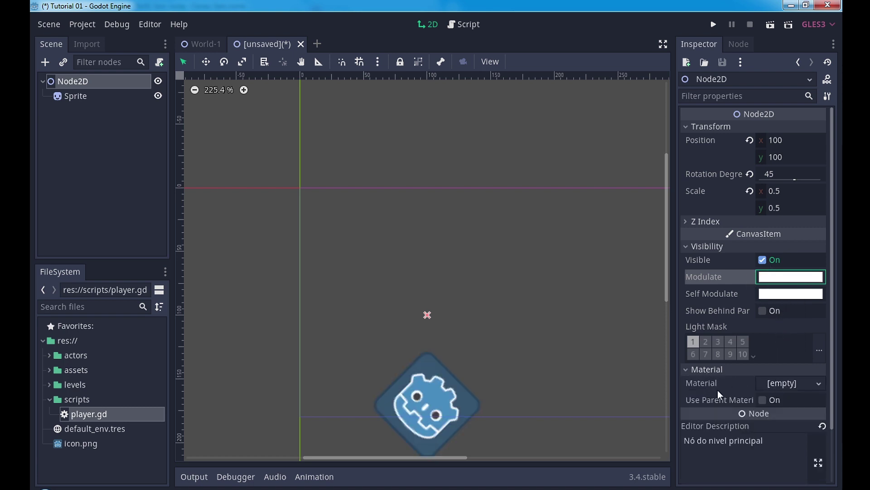
left_click(779, 384)
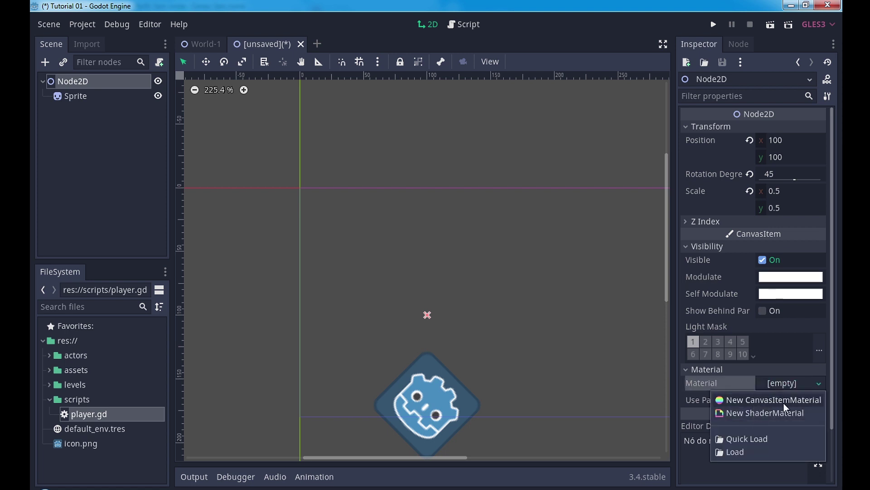
key("Escape")
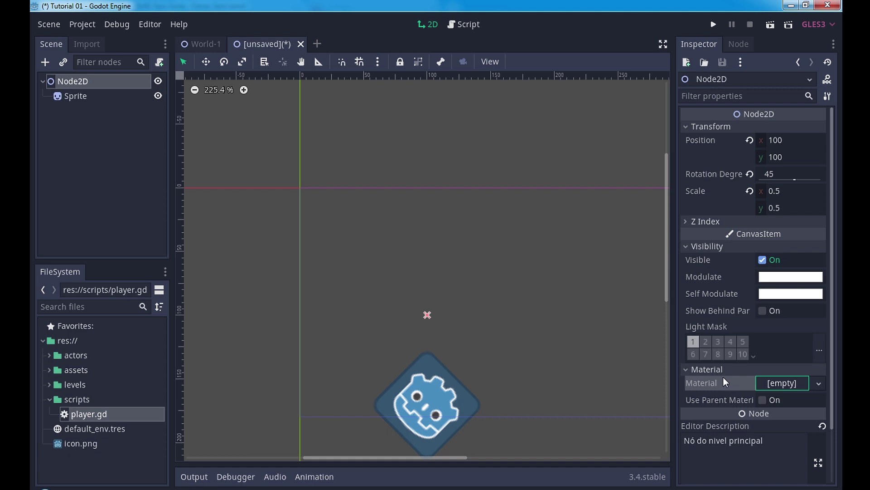
Step: Collapse the Material, Visibility and Transform groups, then reselect Node2D after viewing the Sprite
left_click(722, 374)
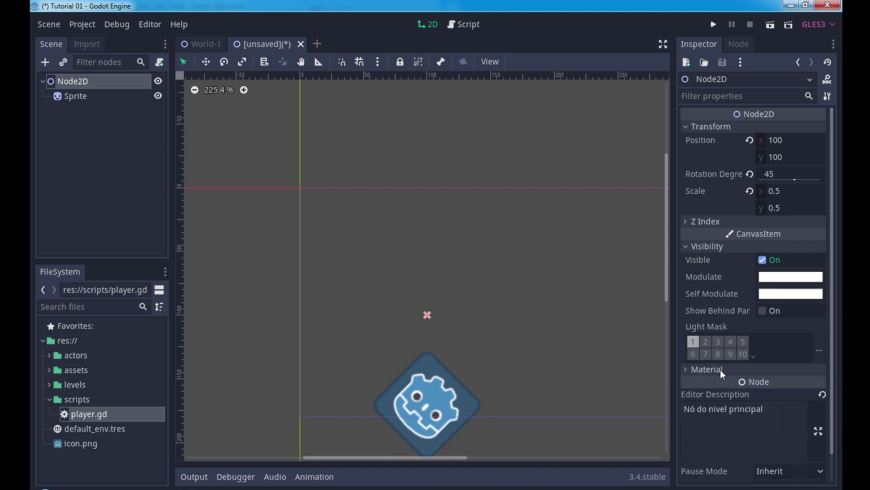
left_click(707, 247)
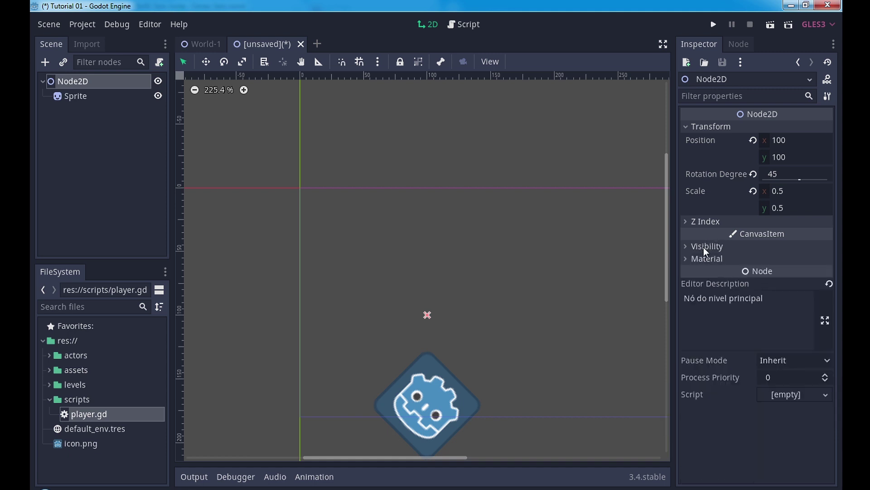
left_click(710, 128)
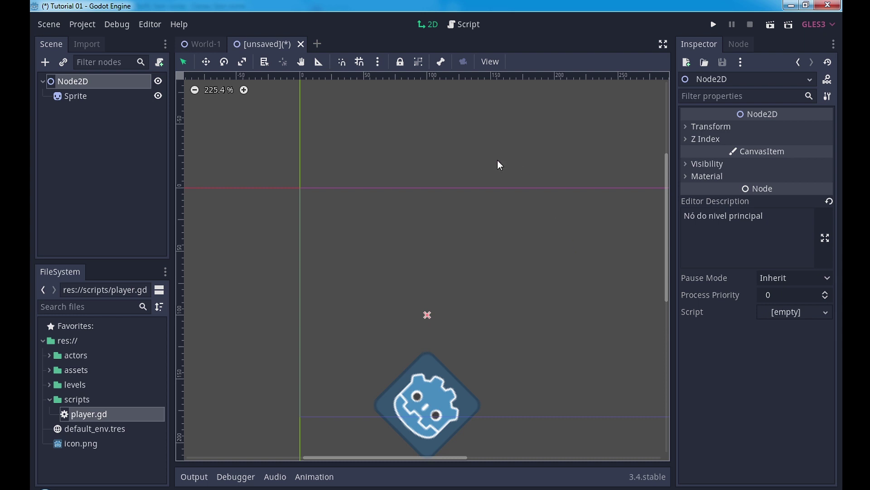
left_click(83, 101)
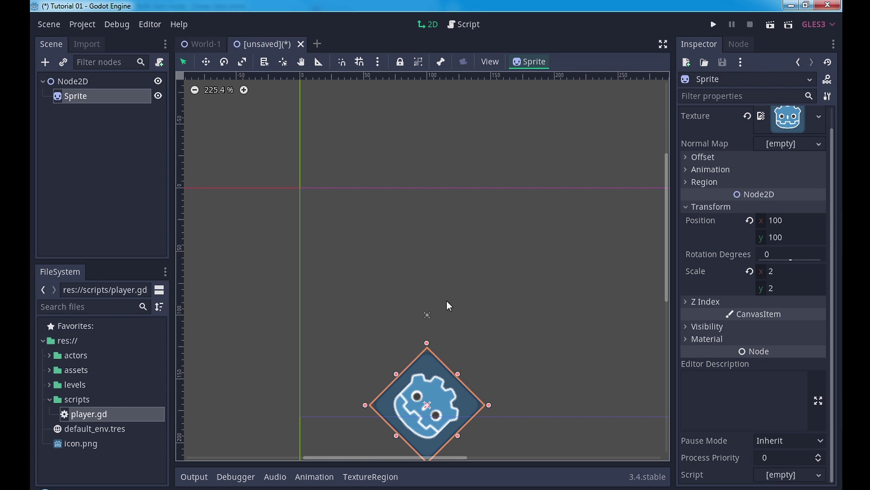
left_click(88, 84)
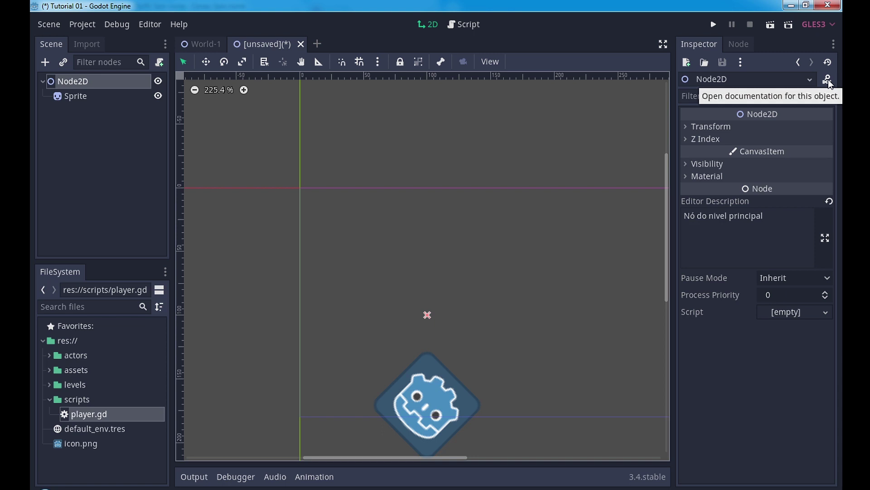
Step: Open the Node2D class reference from the Inspector's documentation button
left_click(828, 81)
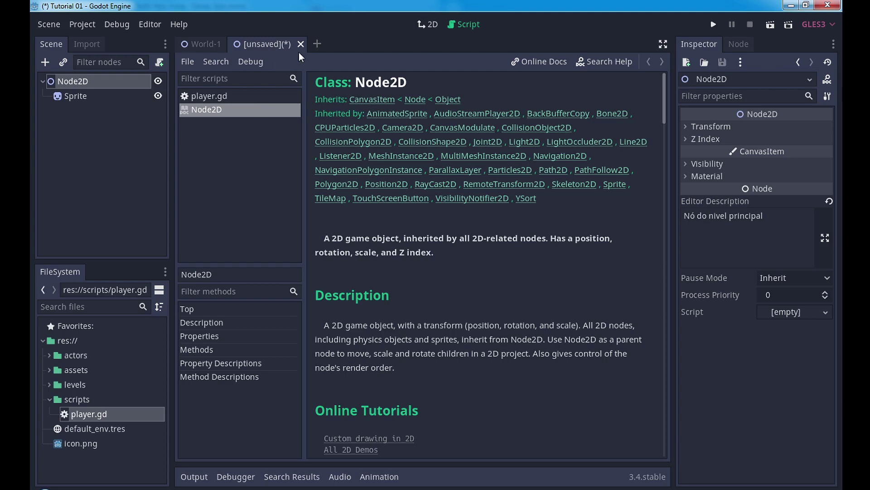
Step: Start a new scene with a plain Node as its root
left_click(317, 43)
left_click(96, 129)
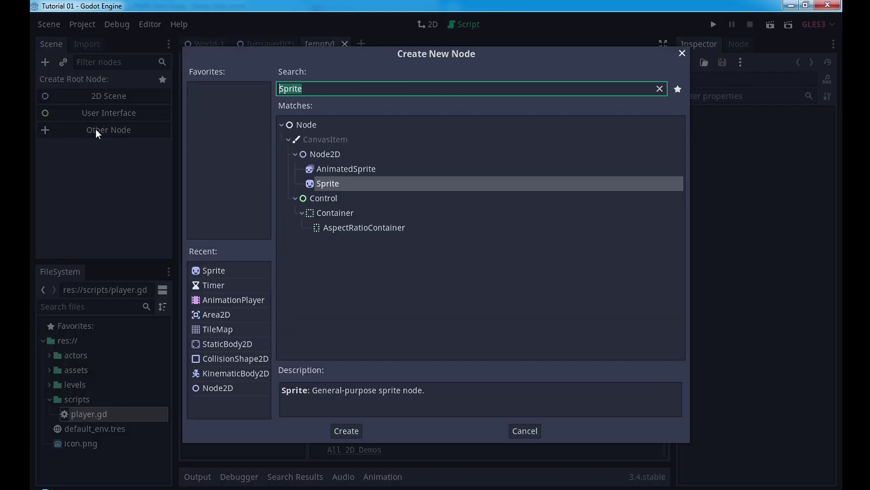
left_click(314, 126)
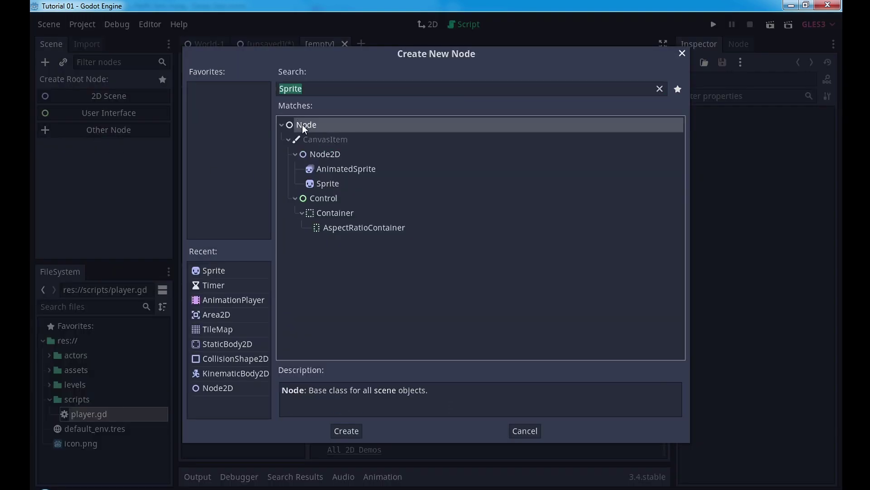
double_click(315, 123)
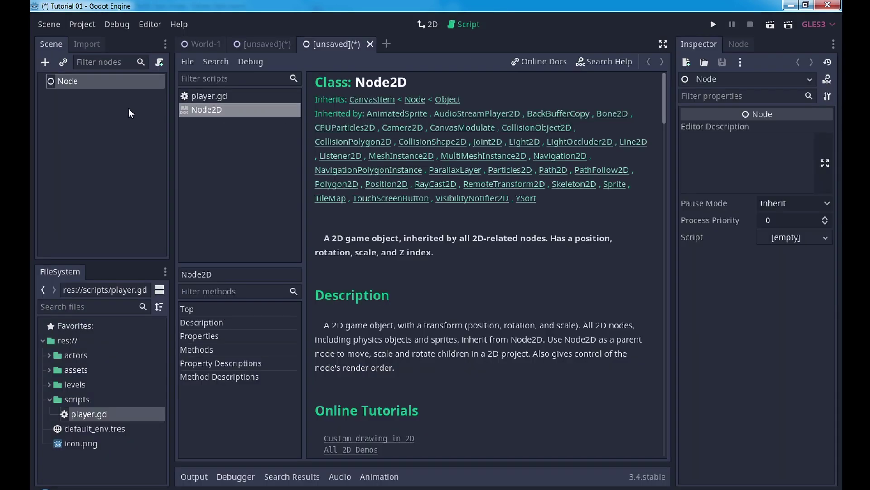
Step: Add a Node2D child and a CanvasLayer child under the root Node
right_click(88, 80)
left_click(118, 89)
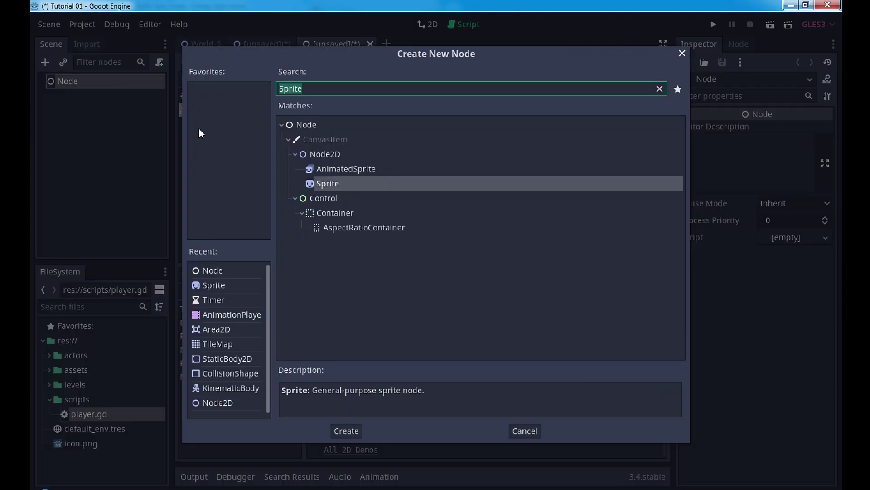
double_click(325, 154)
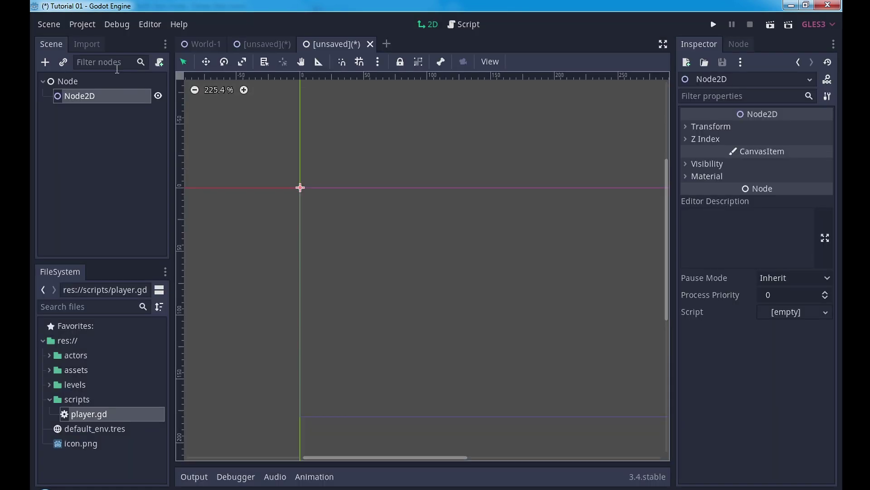
right_click(75, 85)
left_click(120, 94)
type("can")
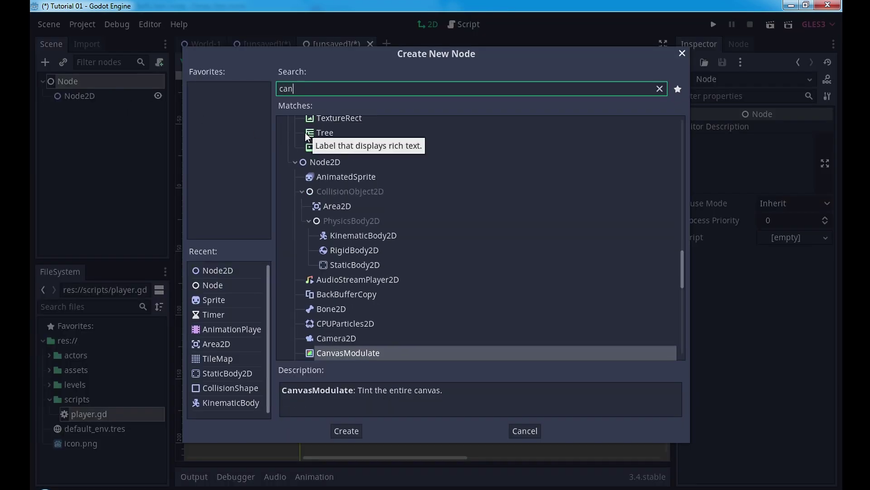
type("vas")
scroll(337, 205, "up", 5)
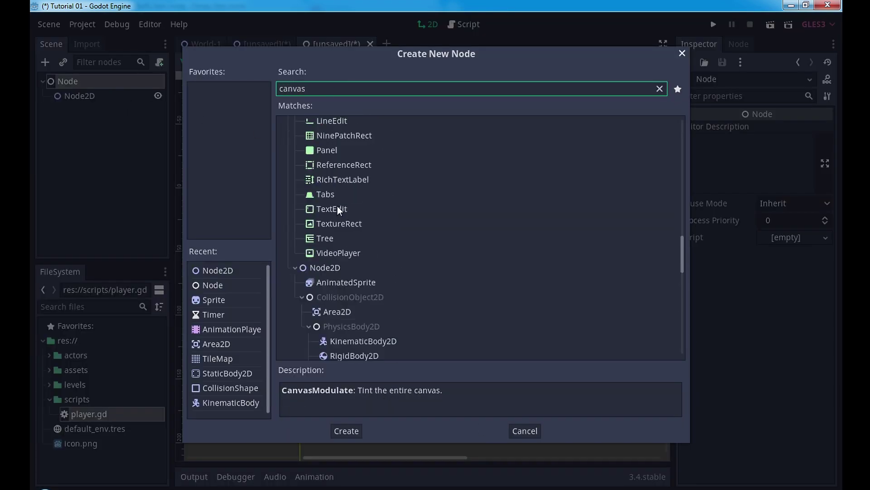
scroll(337, 206, "up", 3)
type("la")
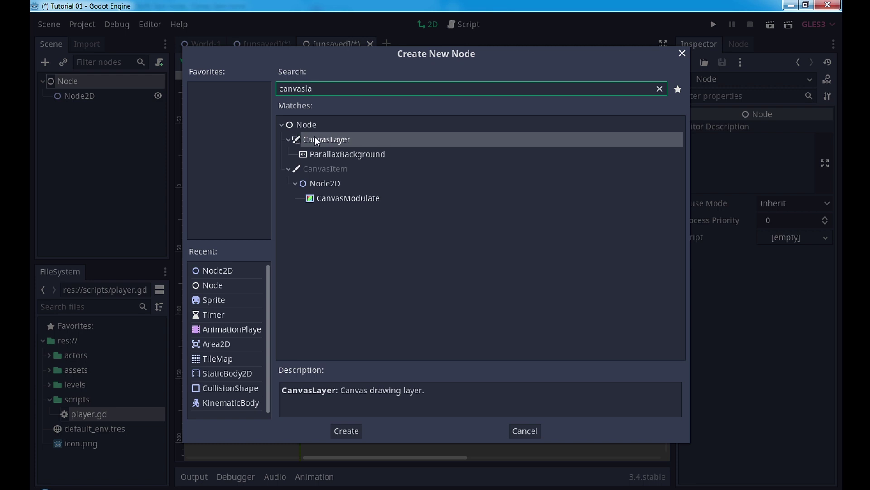
double_click(316, 140)
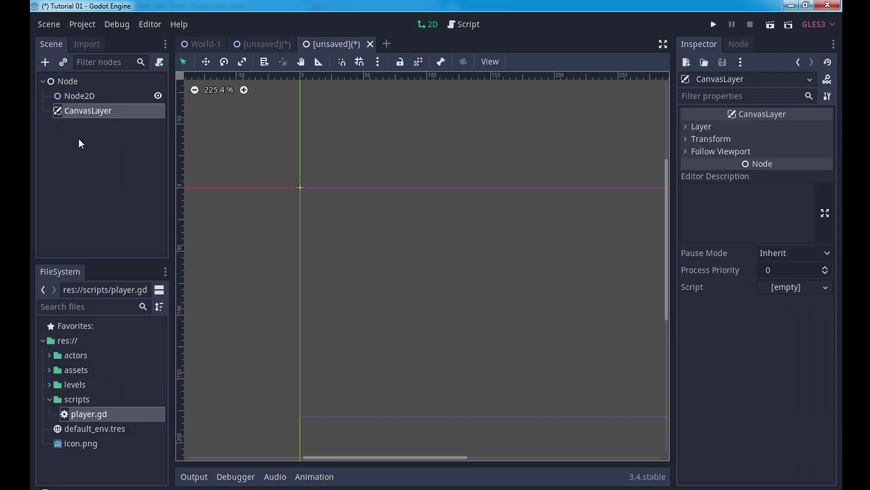
Step: Select the Node2D child and open its class documentation from the Inspector
left_click(125, 85)
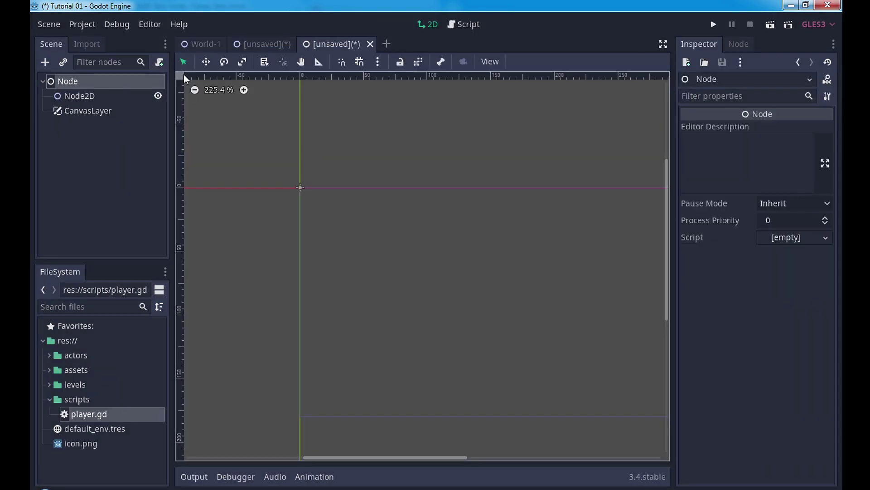
left_click(82, 96)
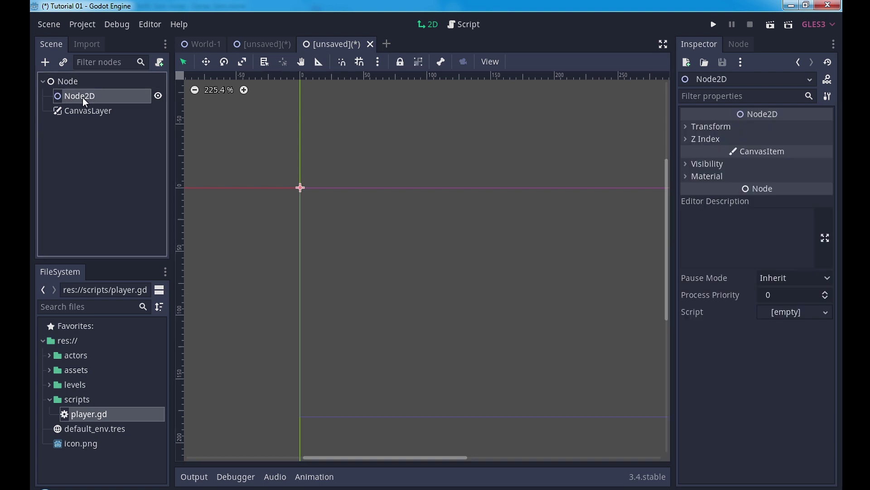
left_click(828, 79)
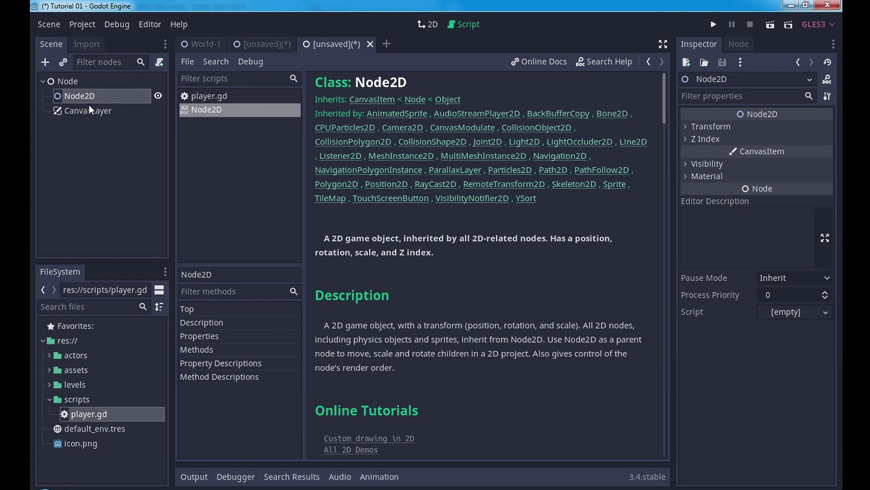
Step: Check the Sprite in the first scene, then reopen the Node2D documentation from the Node scene
left_click(247, 42)
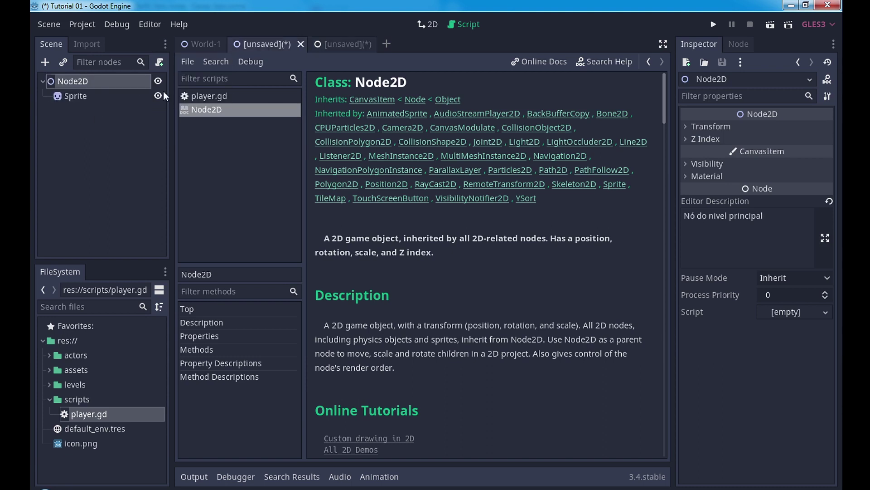
left_click(101, 96)
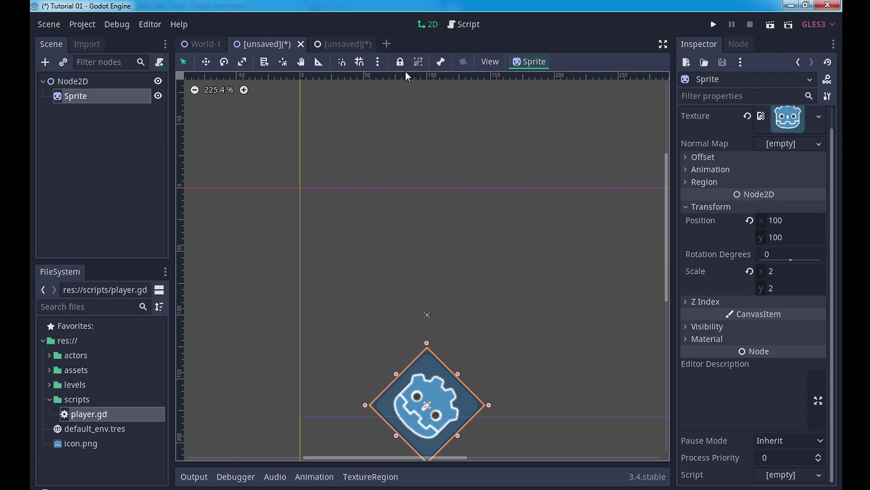
left_click(340, 44)
left_click(67, 81)
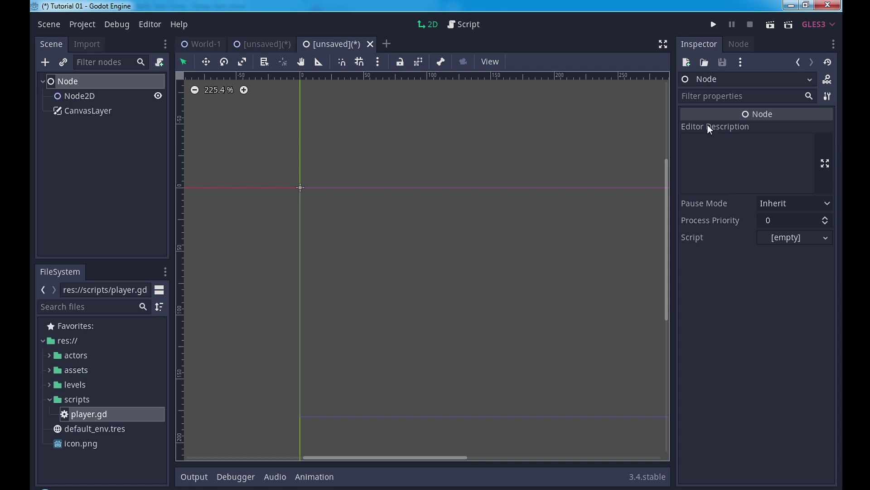
left_click(101, 96)
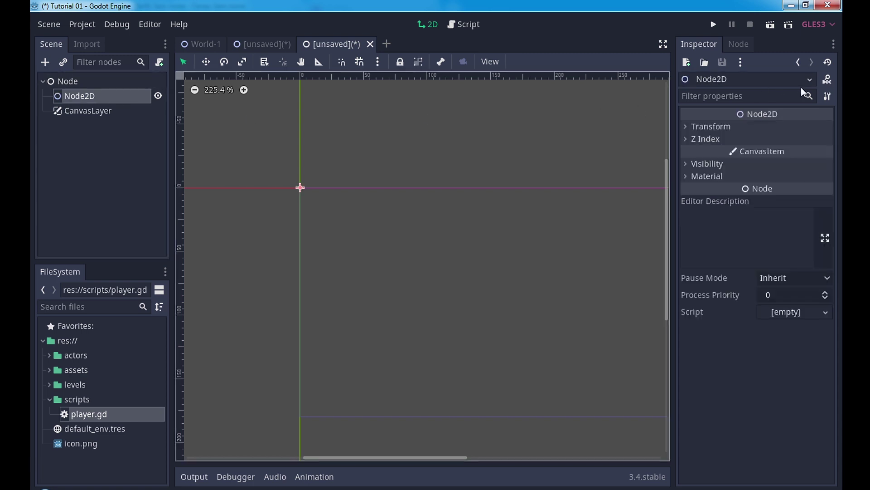
left_click(827, 79)
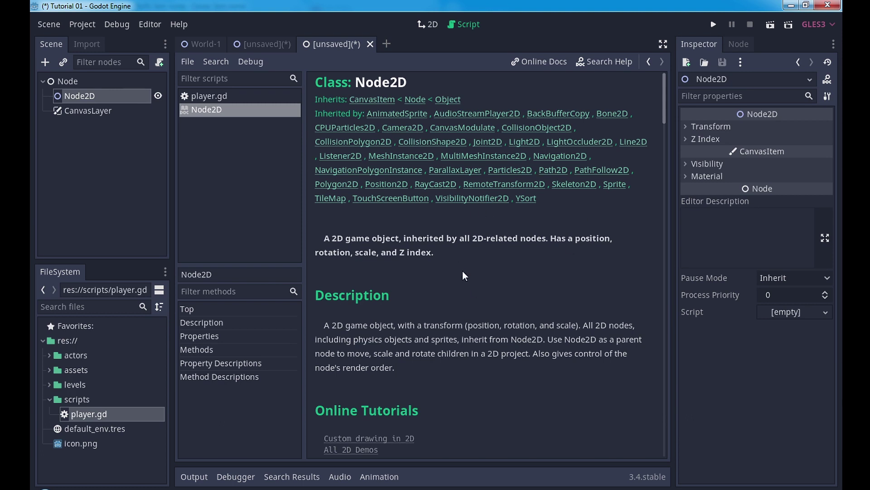
Step: Scroll through the Node2D class reference to read its property descriptions
scroll(464, 272, "down", 2)
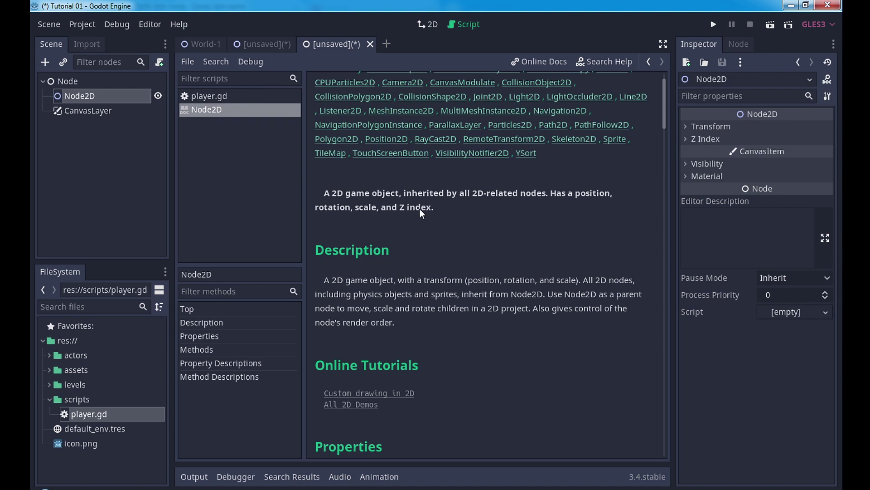
scroll(428, 226, "down", 1)
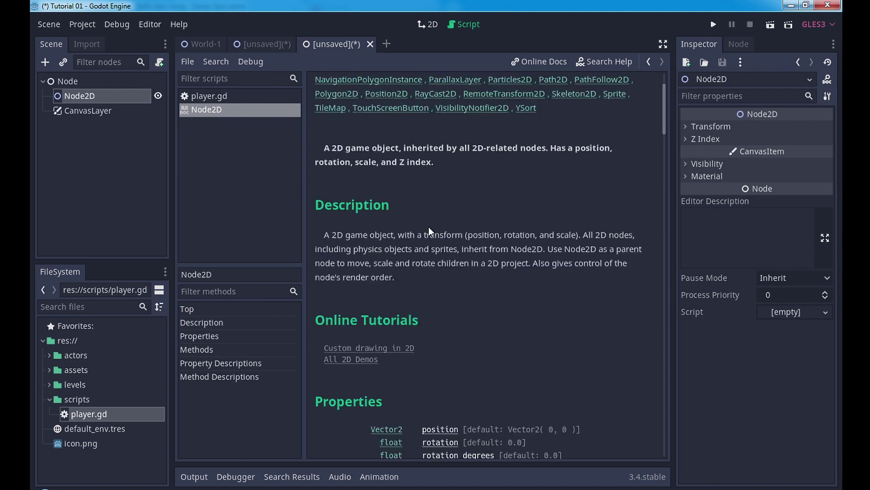
scroll(444, 254, "down", 2)
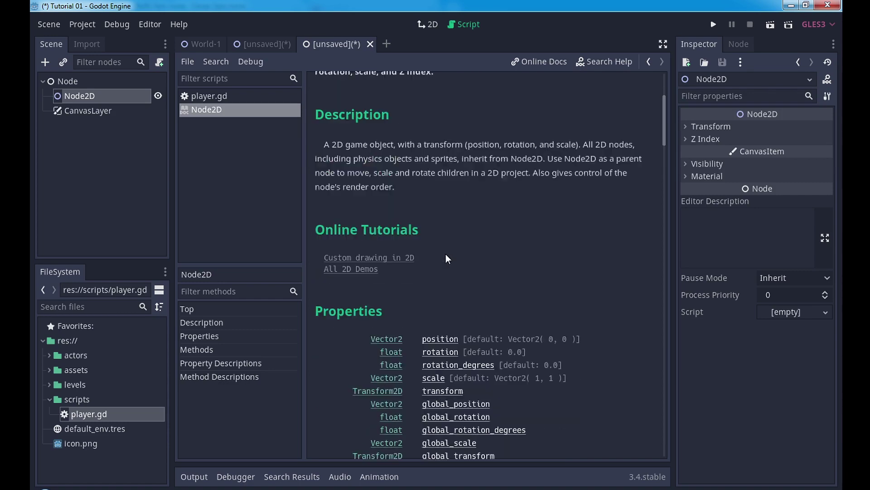
scroll(426, 260, "down", 2)
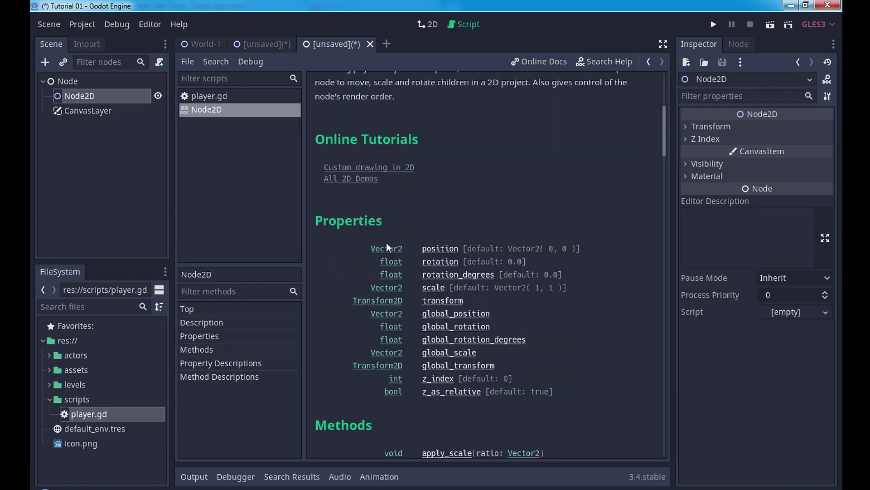
scroll(408, 351, "down", 1)
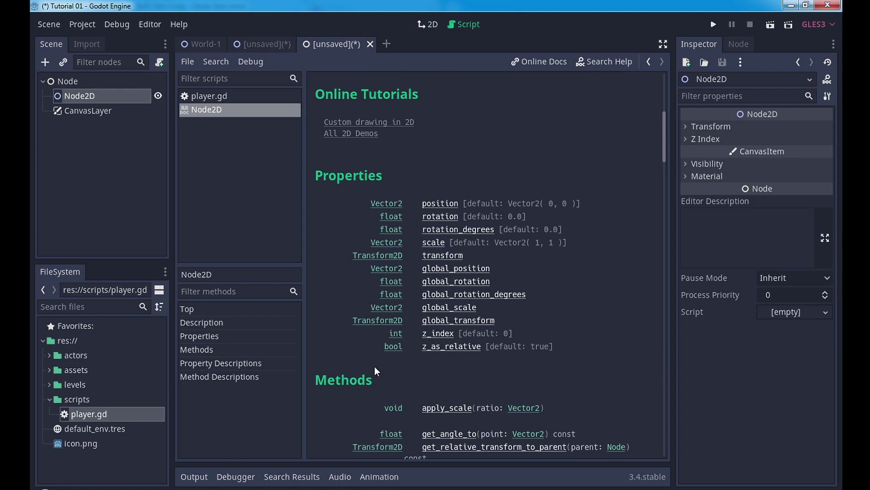
scroll(375, 366, "down", 3)
scroll(344, 257, "down", 5)
scroll(395, 386, "down", 3)
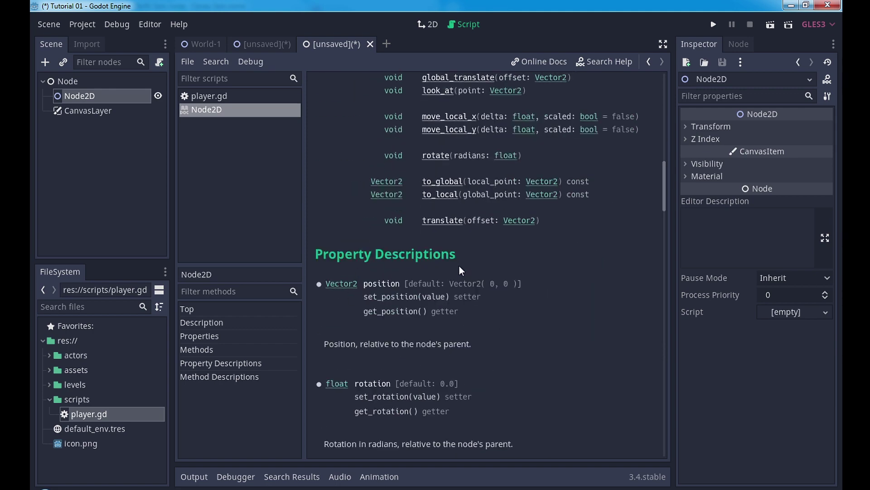
scroll(399, 312, "down", 2)
scroll(428, 344, "down", 4)
scroll(428, 347, "down", 4)
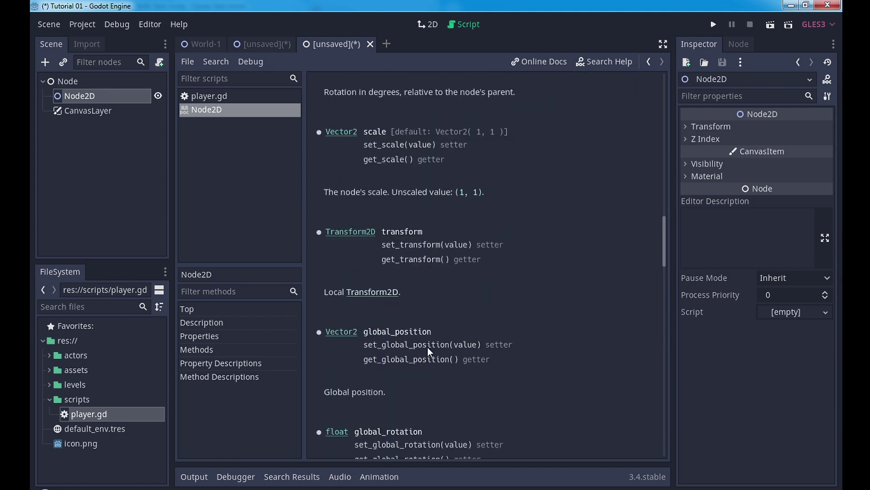
scroll(428, 347, "down", 1)
scroll(428, 347, "down", 3)
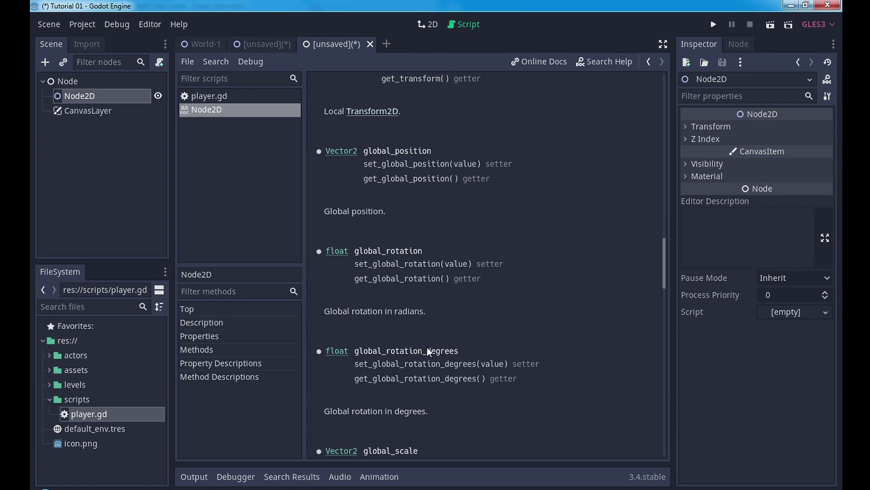
scroll(425, 306, "up", 6)
Step: Return to the Node2D-and-Sprite scene and display it in the 2D editor
left_click(254, 40)
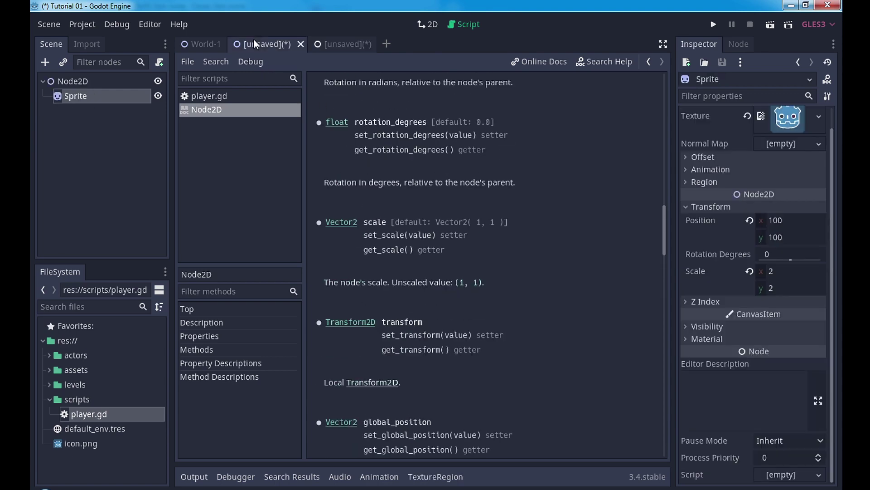
left_click(436, 21)
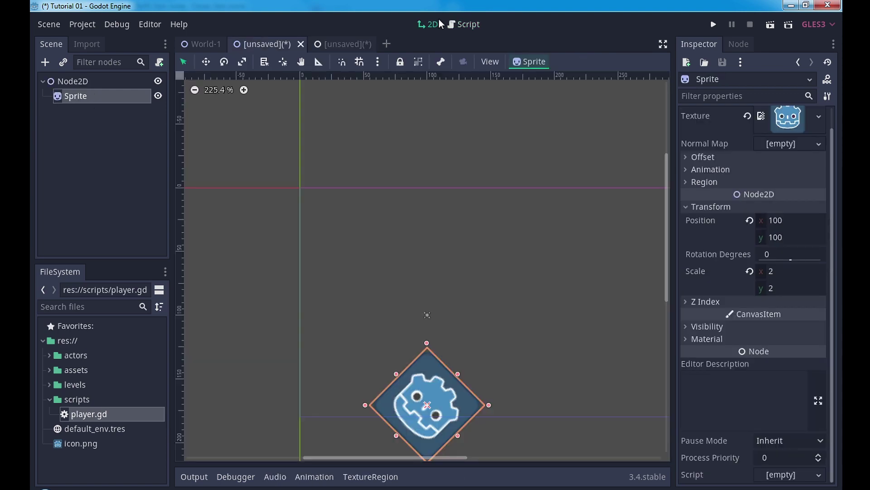